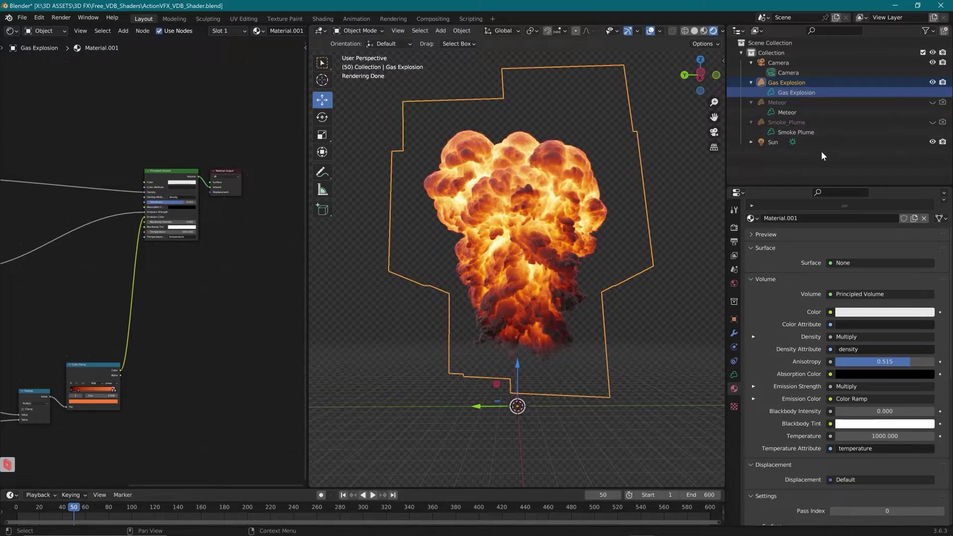
Step: Pan the Shader Editor node tree to inspect the Meteor's Material.002 Principled Volume nodes
{"action": "middle_click_drag", "start_coordinate": [174, 343], "coordinate": [228, 353]}
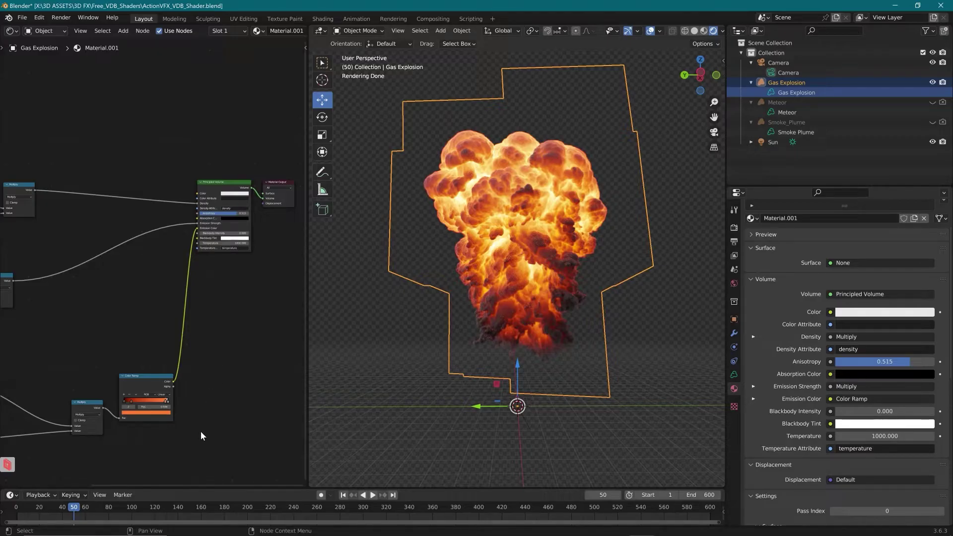
{"action": "middle_click_drag", "start_coordinate": [201, 431], "coordinate": [205, 433]}
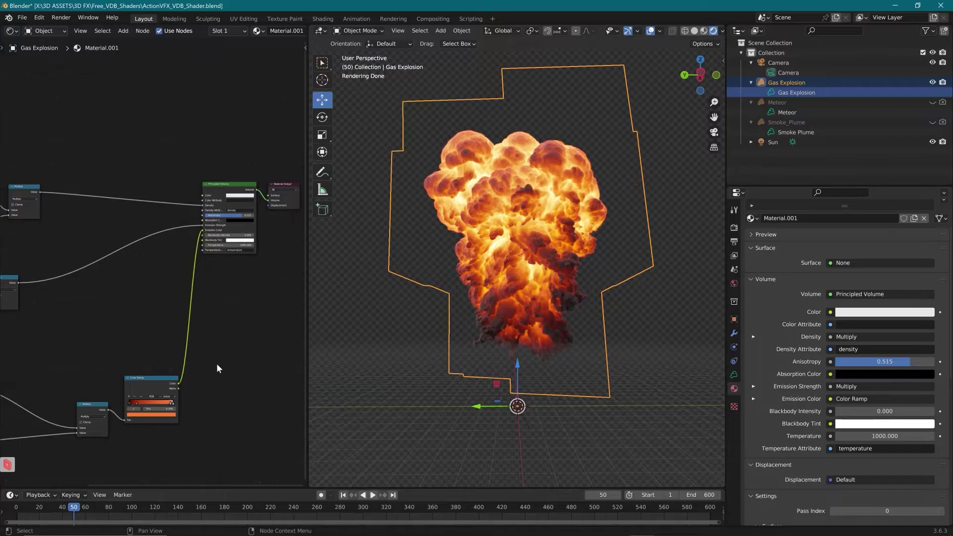
{"action": "middle_click_drag", "start_coordinate": [216, 368], "coordinate": [159, 355]}
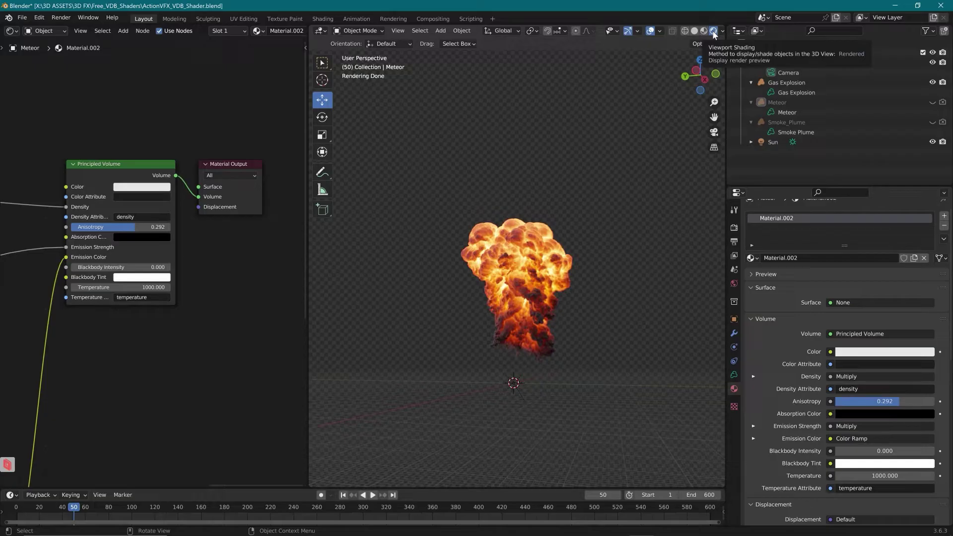
Step: Preview the meteor in Solid shading, then return to Rendered and orbit around it
{"action": "left_click", "coordinate": [694, 31]}
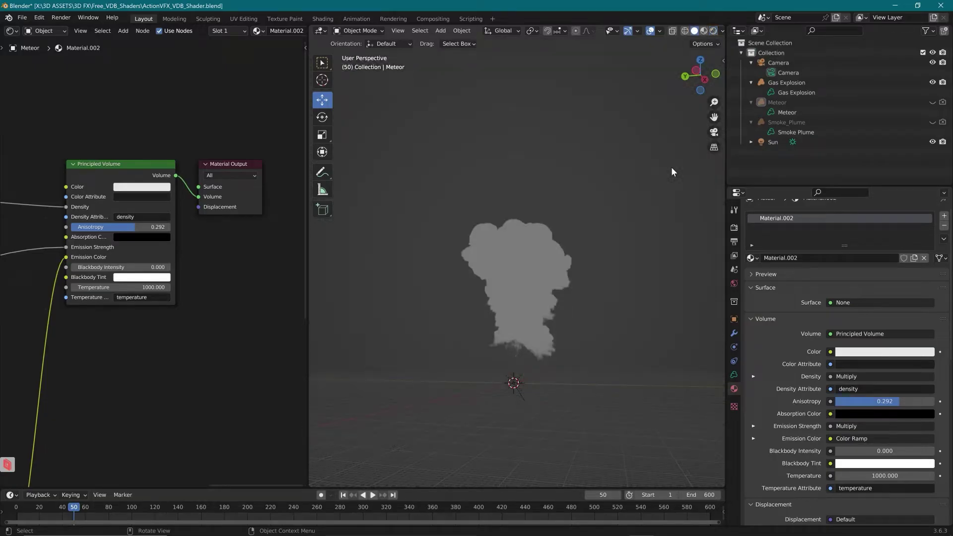
{"action": "mouse_move", "coordinate": [553, 276]}
{"action": "middle_mouse_down"}
{"action": "mouse_move", "coordinate": [536, 294]}
{"action": "mouse_move", "coordinate": [562, 308]}
{"action": "mouse_move", "coordinate": [613, 297]}
{"action": "mouse_move", "coordinate": [532, 313]}
{"action": "middle_mouse_up"}
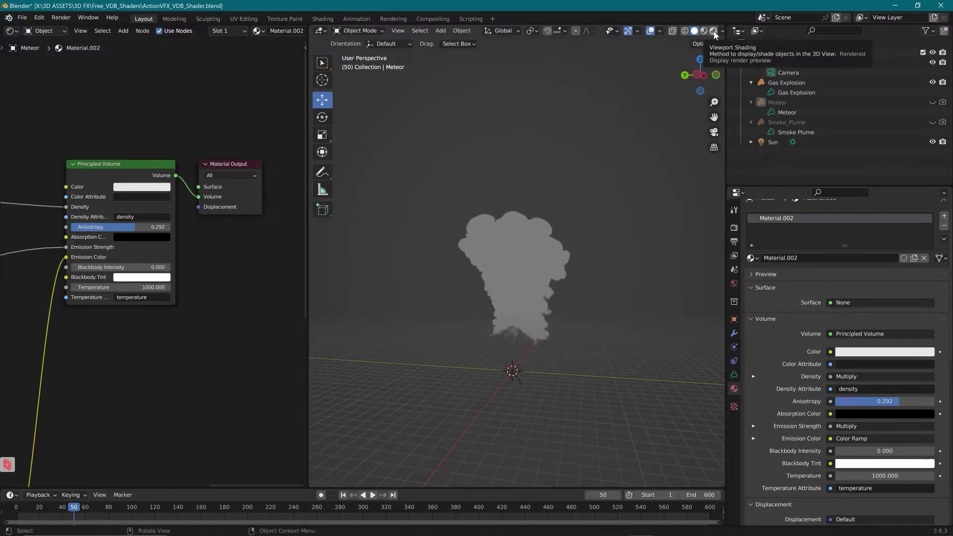
{"action": "left_click", "coordinate": [713, 31]}
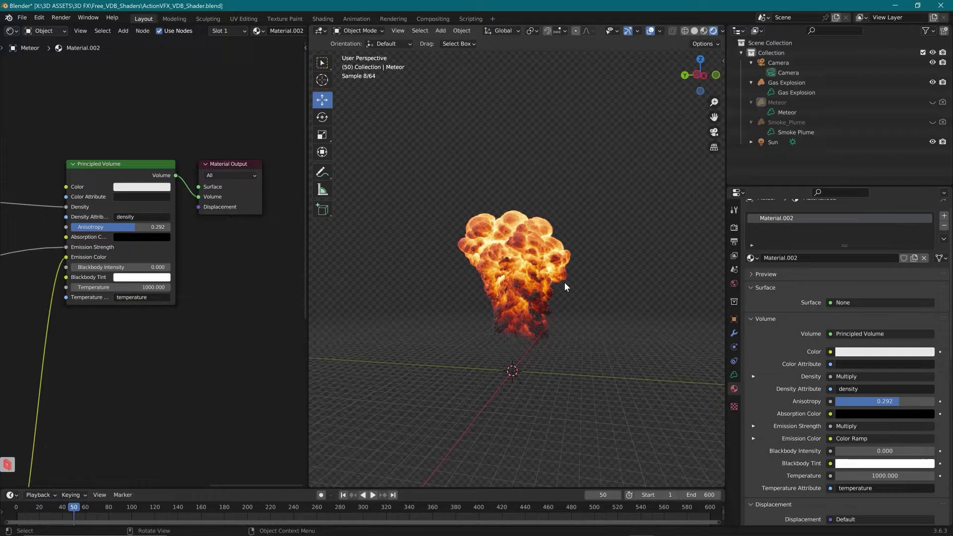
{"action": "middle_click_drag", "start_coordinate": [564, 282], "coordinate": [540, 285]}
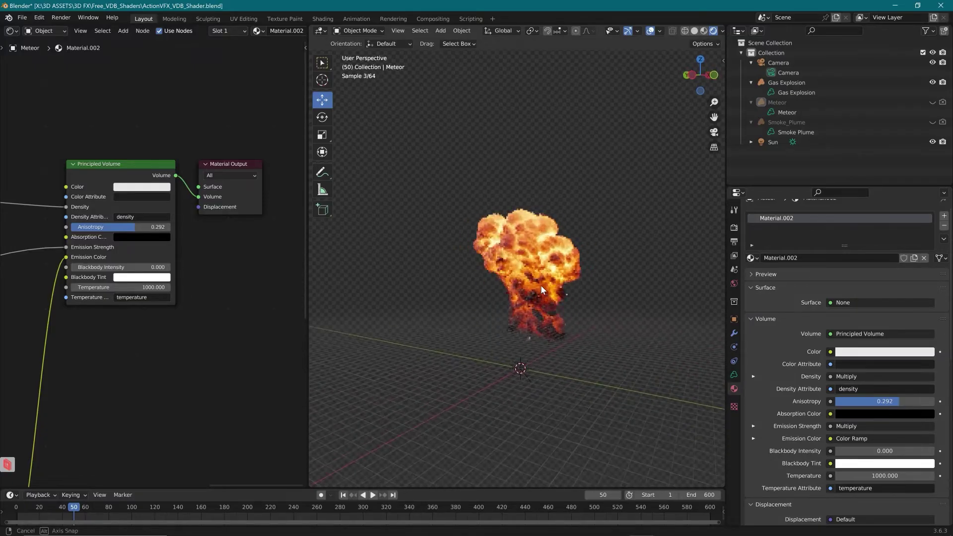
Step: Select the Gas Explosion and its Material.001 Principled Volume node
{"action": "left_click", "coordinate": [516, 258]}
{"action": "middle_click_drag", "start_coordinate": [142, 354], "coordinate": [95, 356]}
{"action": "left_click", "coordinate": [196, 241]}
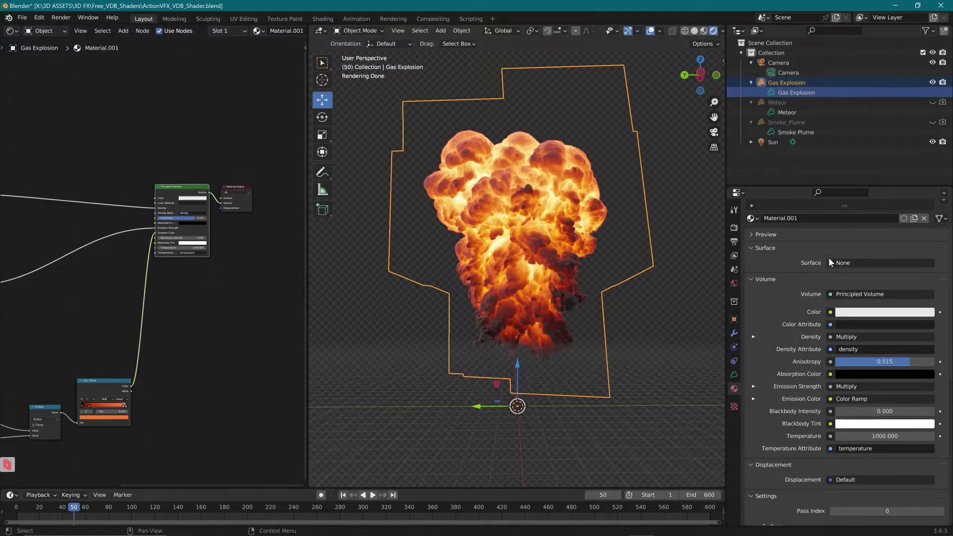
Step: Show the Gas Explosion's volume data with its density, heat, scatter and temperature grids
{"action": "scroll", "coordinate": [791, 289], "scroll_direction": "up", "scroll_amount": 1}
{"action": "scroll", "coordinate": [791, 289], "scroll_direction": "up", "scroll_amount": 2}
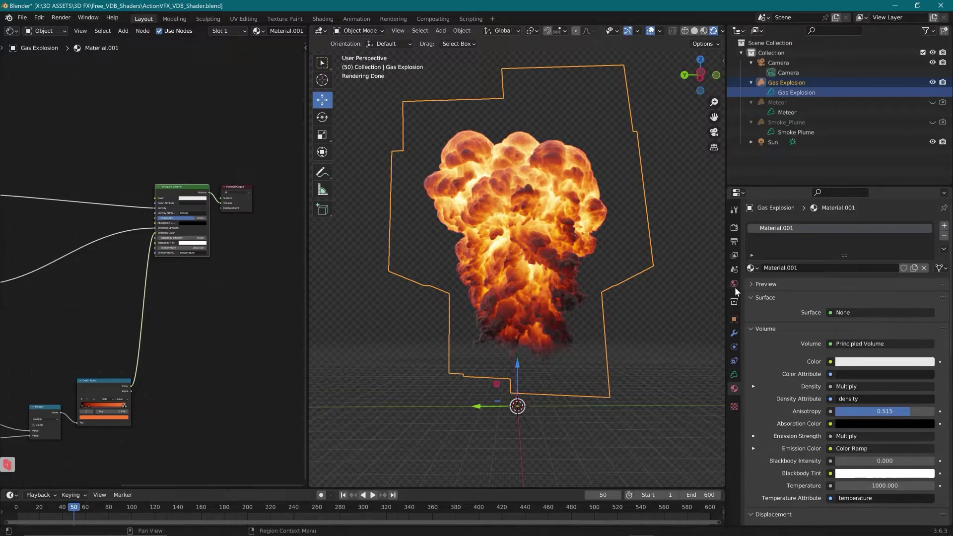
{"action": "left_click", "coordinate": [734, 318]}
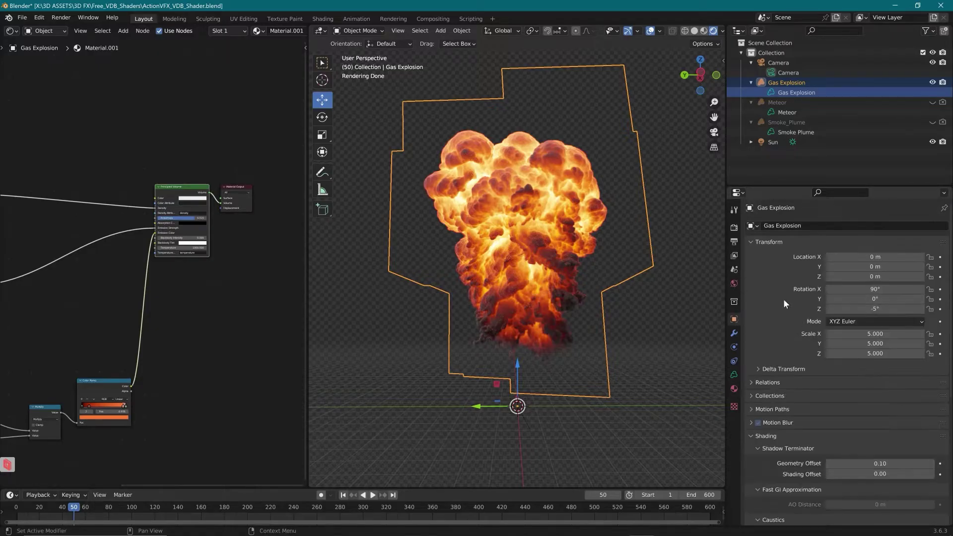
{"action": "left_click", "coordinate": [734, 373]}
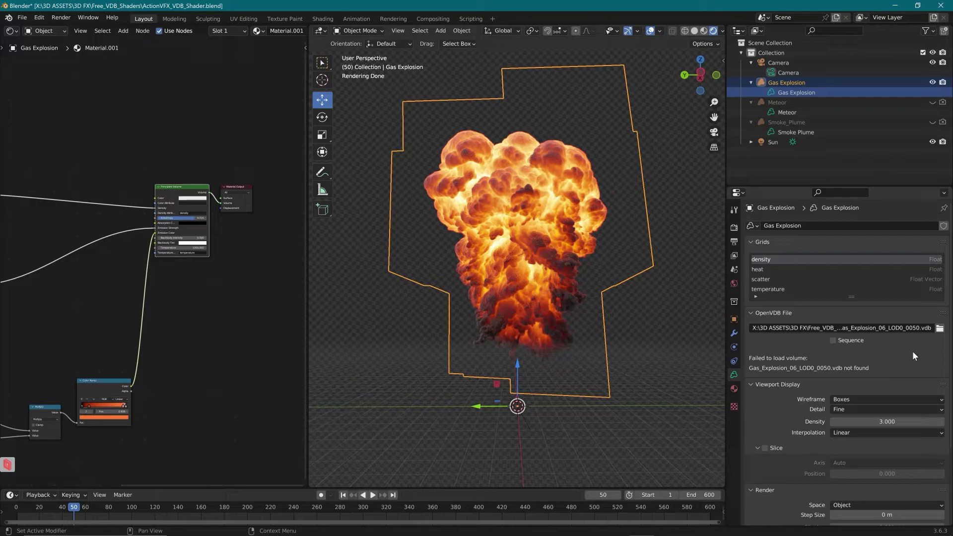
Step: Browse for the Gas_Explosion_06_LOD0_0050.vdb OpenVDB file and close the browser unchanged
{"action": "left_click", "coordinate": [940, 328]}
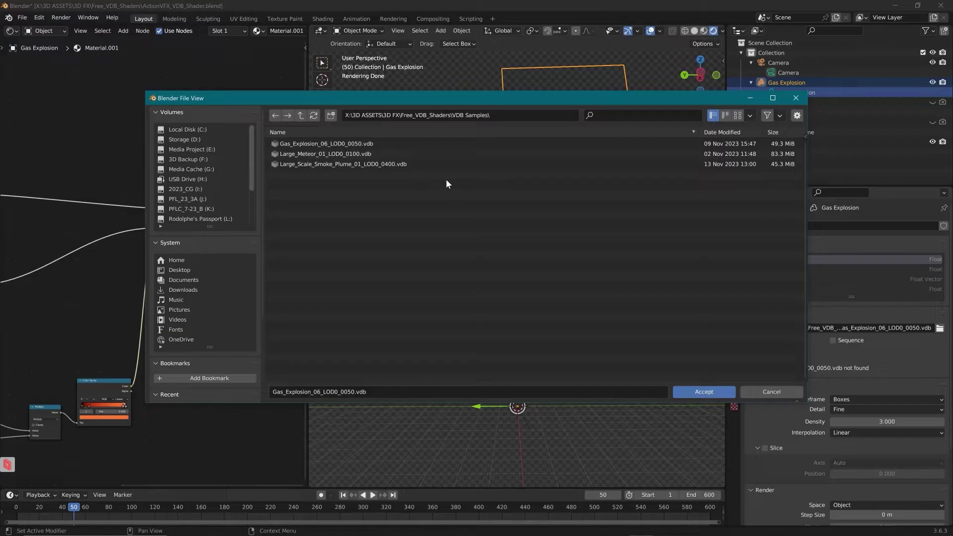
{"action": "left_click", "coordinate": [815, 99]}
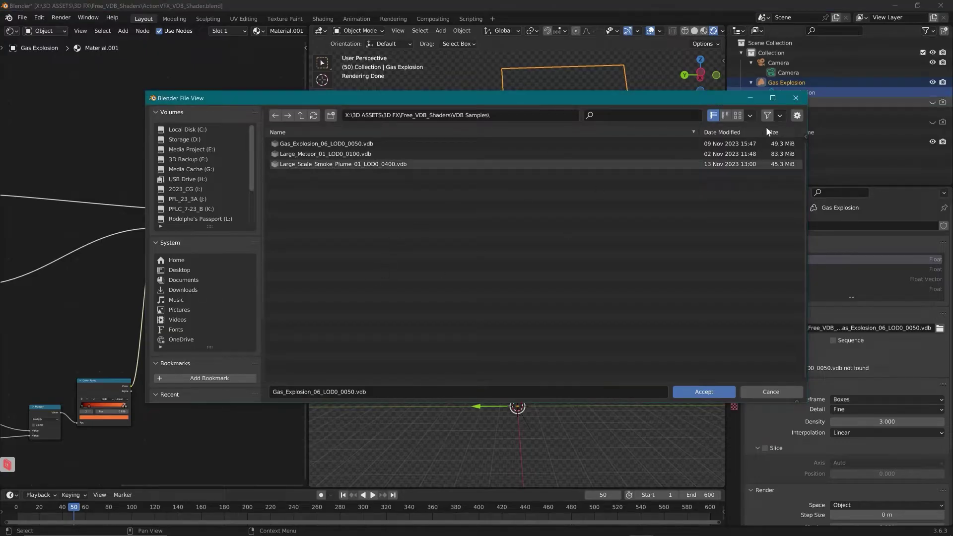
{"action": "left_click", "coordinate": [797, 99]}
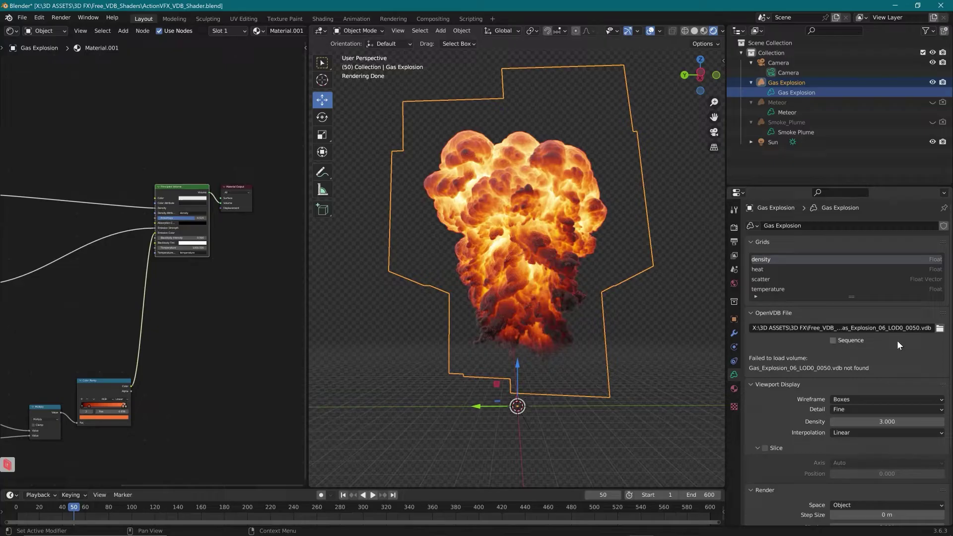
Step: Turn Sequence on and back off for the VDB file, then make the Grids list taller
{"action": "left_click", "coordinate": [844, 340]}
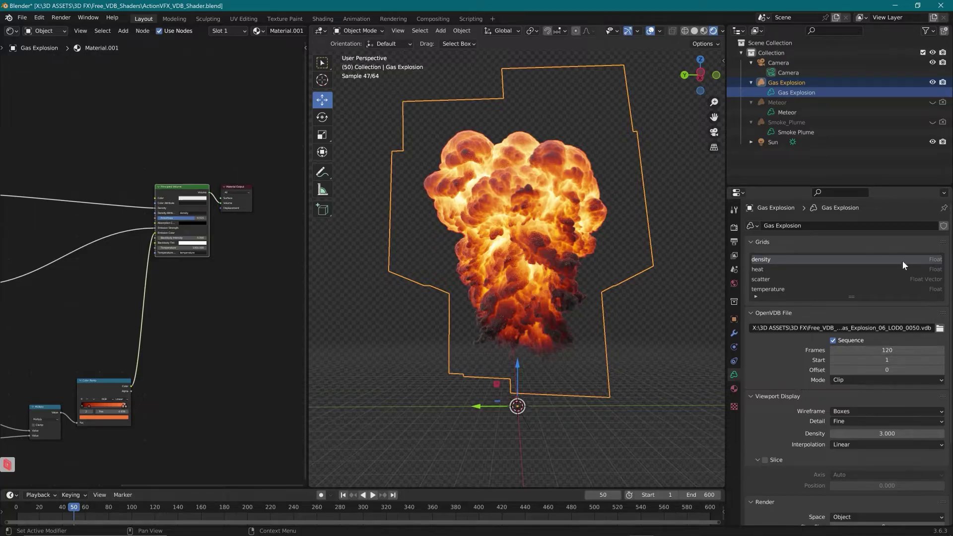
{"action": "left_click", "coordinate": [833, 340]}
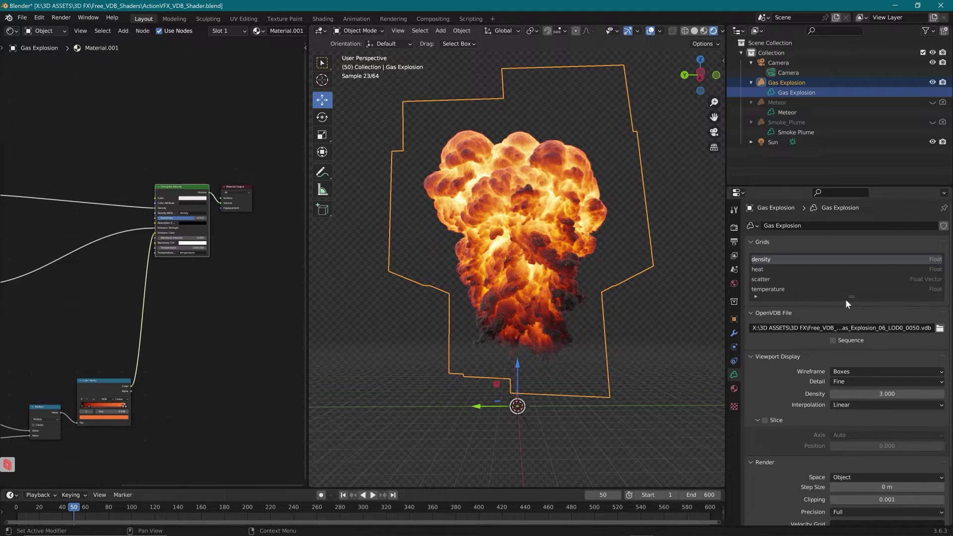
{"action": "left_click_drag", "start_coordinate": [853, 298], "coordinate": [852, 318]}
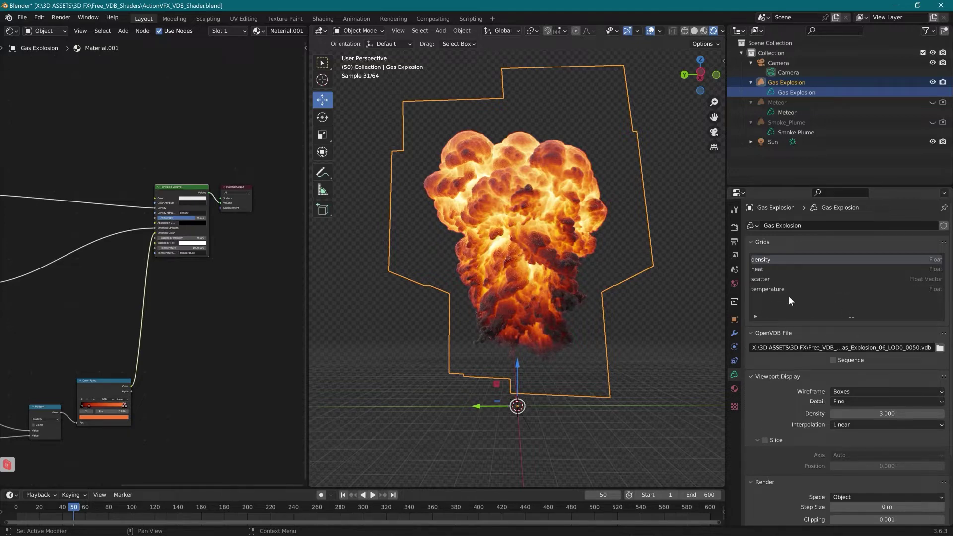
{"action": "left_click", "coordinate": [796, 245]}
{"action": "left_click", "coordinate": [797, 245]}
{"action": "left_click", "coordinate": [800, 113]}
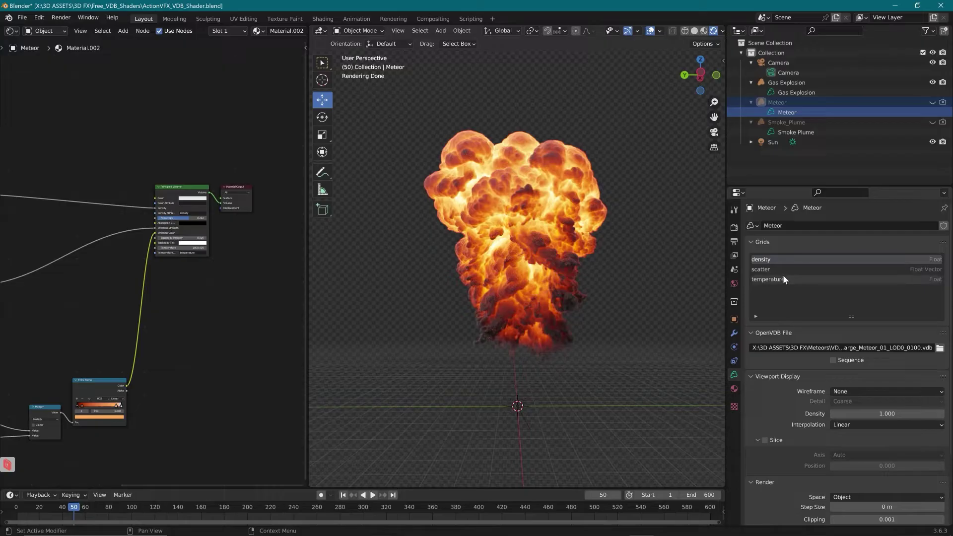
{"action": "left_click", "coordinate": [802, 133]}
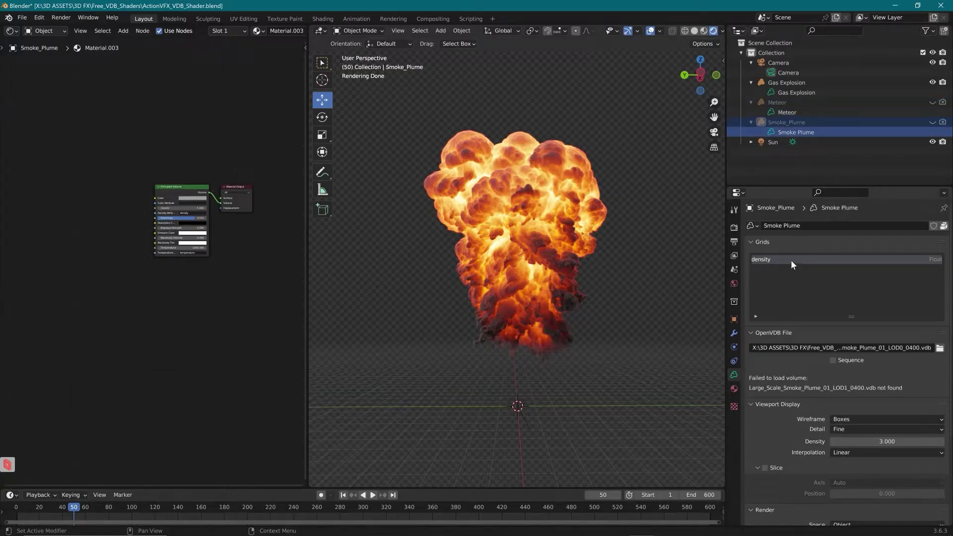
{"action": "left_click", "coordinate": [830, 92]}
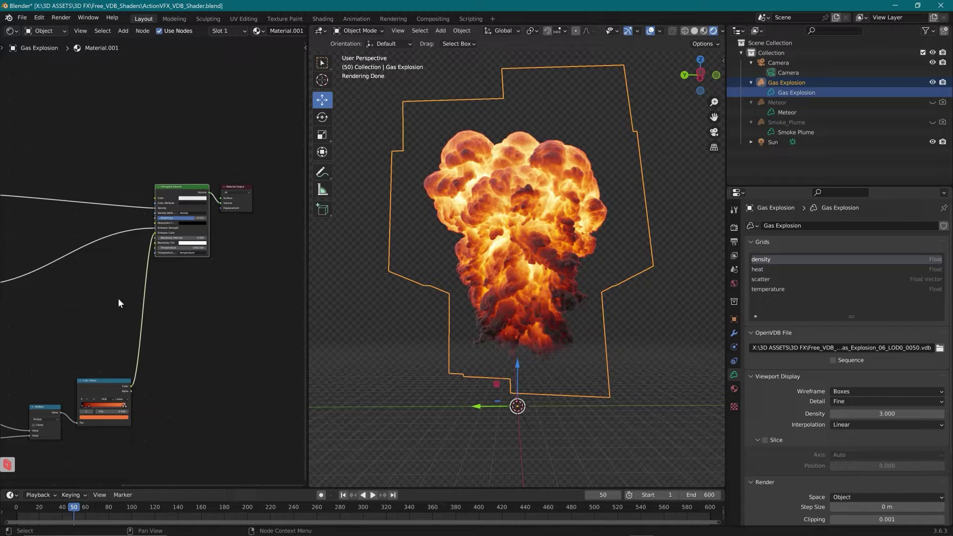
Step: Zoom in on the Attribute nodes and nudge the density, temperature and scatter Attribute nodes left
{"action": "scroll", "coordinate": [85, 299], "scroll_direction": "left", "scroll_amount": 5}
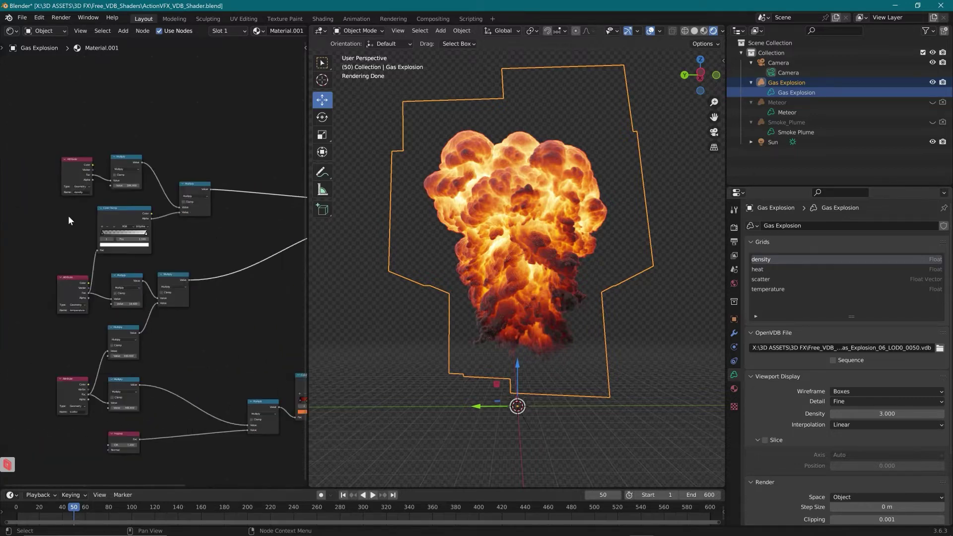
{"action": "scroll", "coordinate": [55, 205], "scroll_direction": "up", "scroll_amount": 2}
{"action": "middle_click_drag", "start_coordinate": [52, 203], "coordinate": [126, 186]}
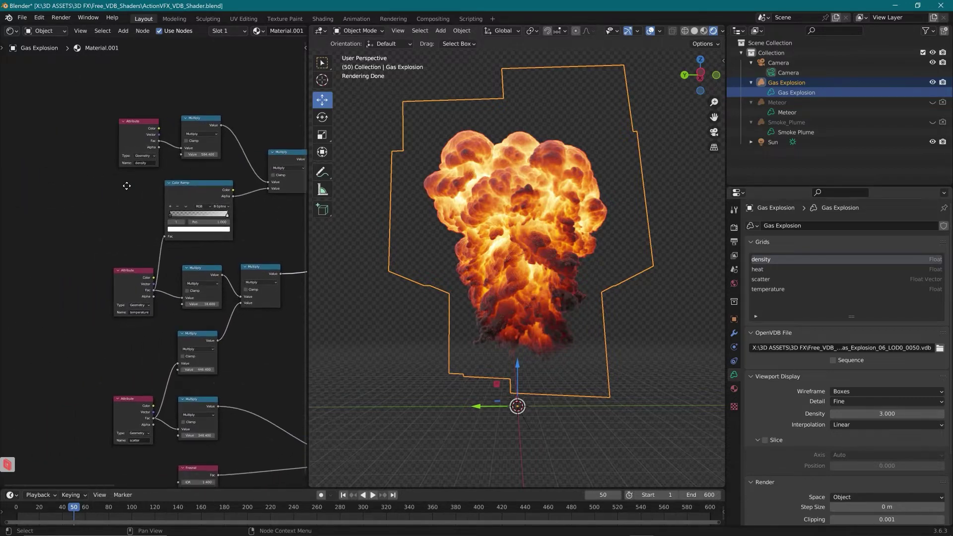
{"action": "left_click_drag", "start_coordinate": [140, 122], "coordinate": [131, 117]}
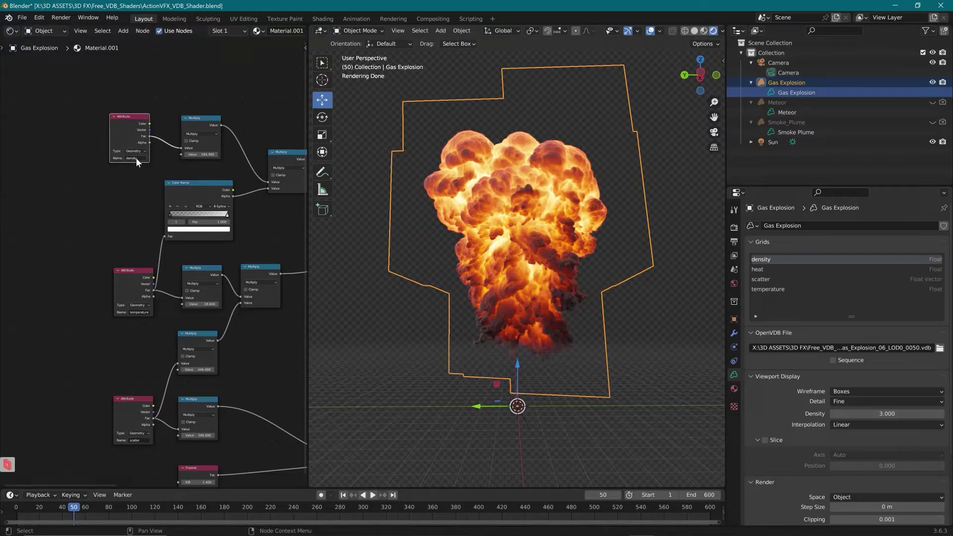
{"action": "left_click_drag", "start_coordinate": [137, 274], "coordinate": [133, 272]}
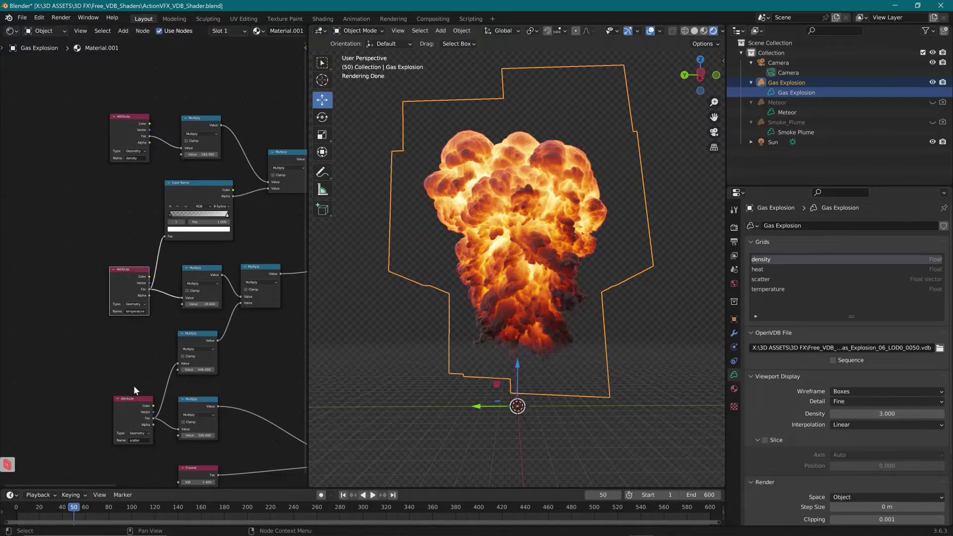
{"action": "left_click_drag", "start_coordinate": [139, 405], "coordinate": [135, 406]}
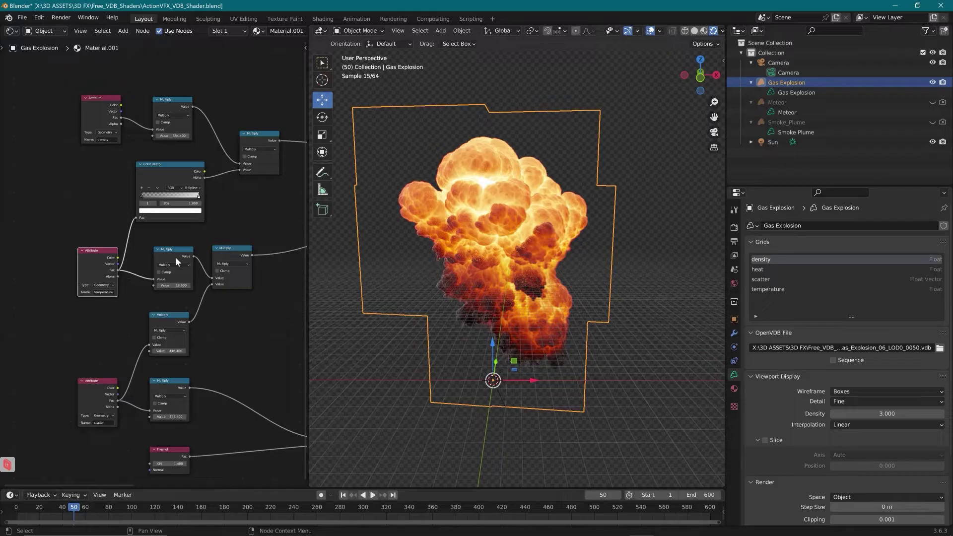
Step: Try a density multiplier of 3 and orbit to check the explosion
{"action": "scroll", "coordinate": [177, 258], "scroll_direction": "up", "scroll_amount": 5}
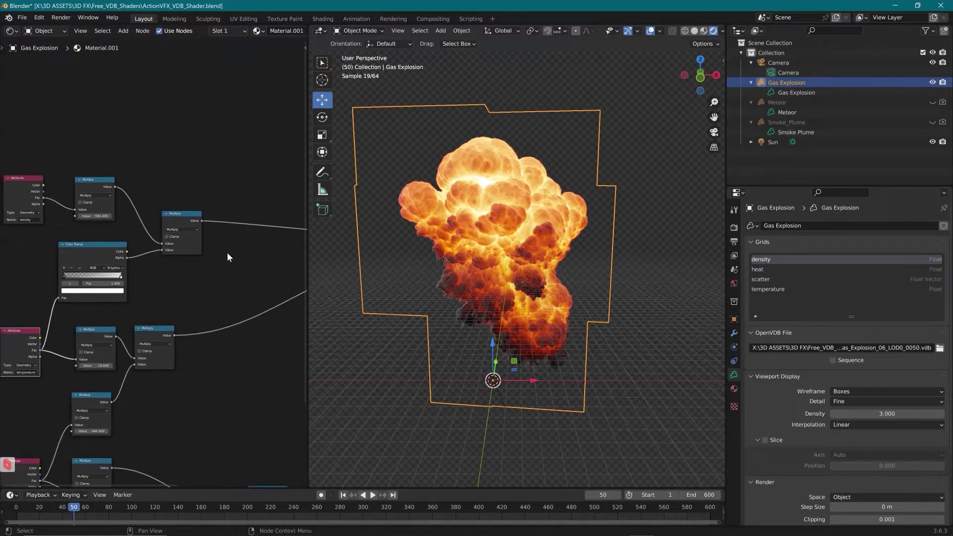
{"action": "scroll", "coordinate": [129, 184], "scroll_direction": "left", "scroll_amount": 2}
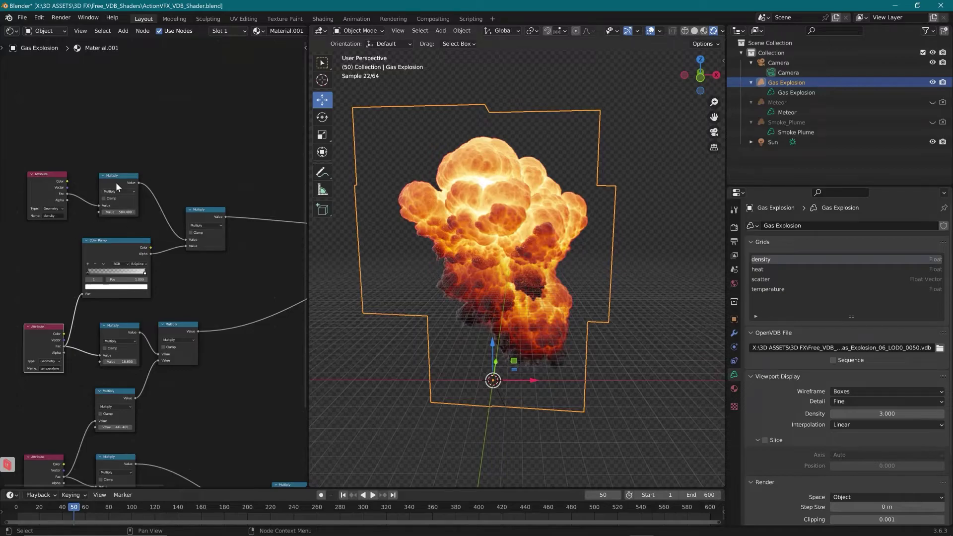
{"action": "scroll", "coordinate": [188, 277], "scroll_direction": "right", "scroll_amount": 1, "text": "ctrl"}
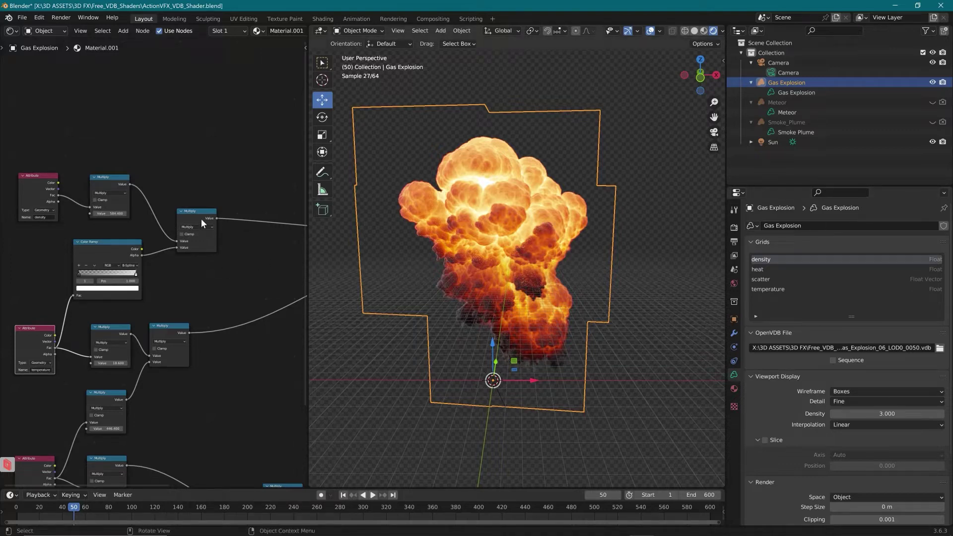
{"action": "left_click", "coordinate": [117, 214]}
{"action": "type", "text": "3"}
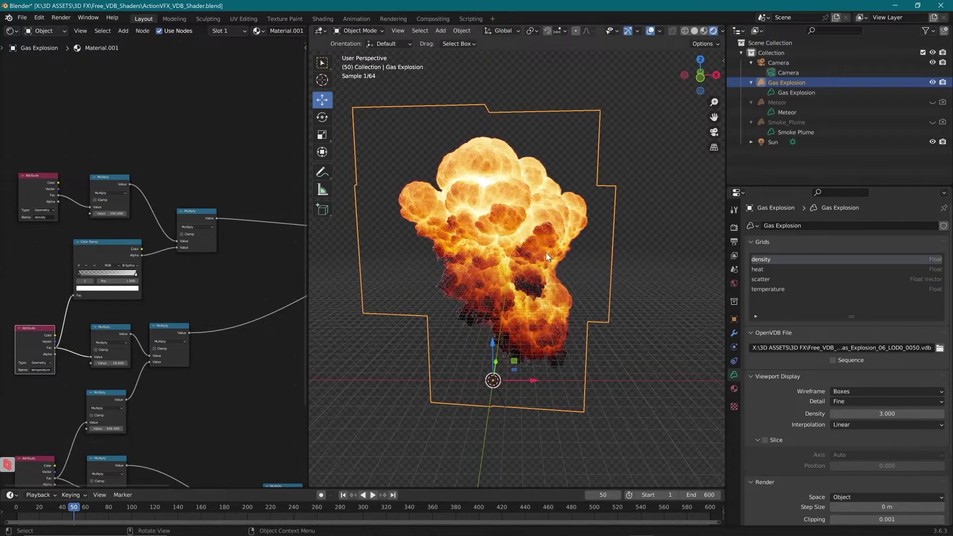
{"action": "middle_click_drag", "start_coordinate": [541, 253], "coordinate": [488, 245]}
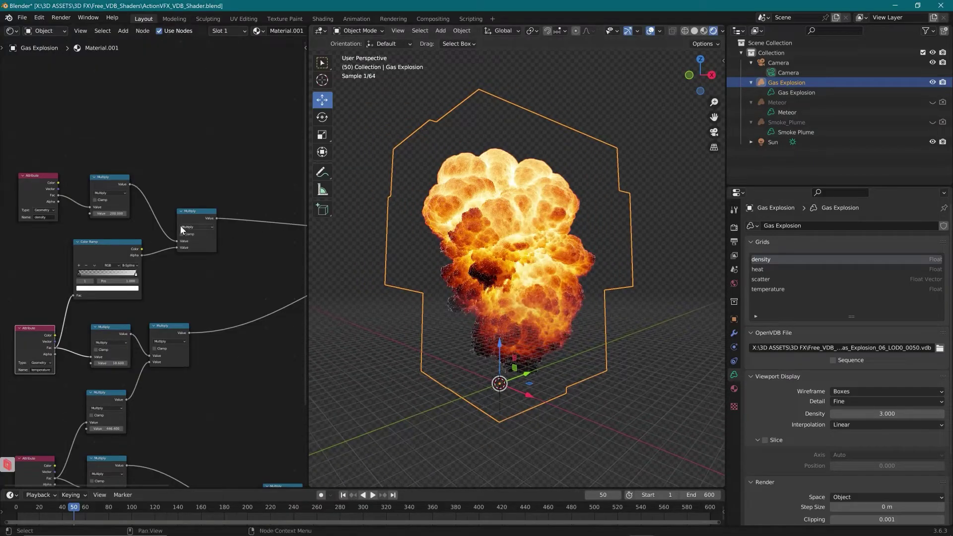
Step: Set the density multiplier to 10 and orbit around the explosion to compare
{"action": "left_click", "coordinate": [118, 214]}
{"action": "type", "text": "10"}
{"action": "key", "text": "Return"}
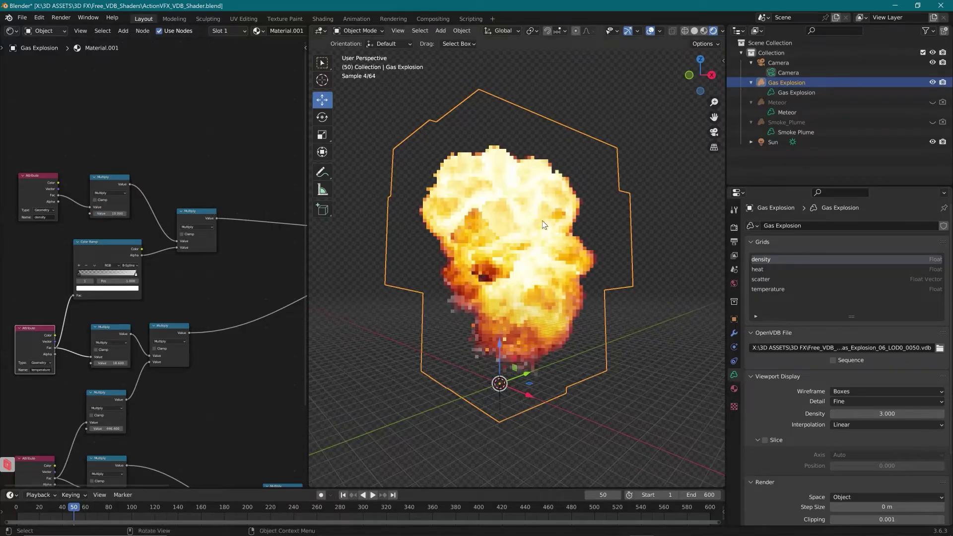
{"action": "middle_click_drag", "start_coordinate": [545, 246], "coordinate": [544, 285]}
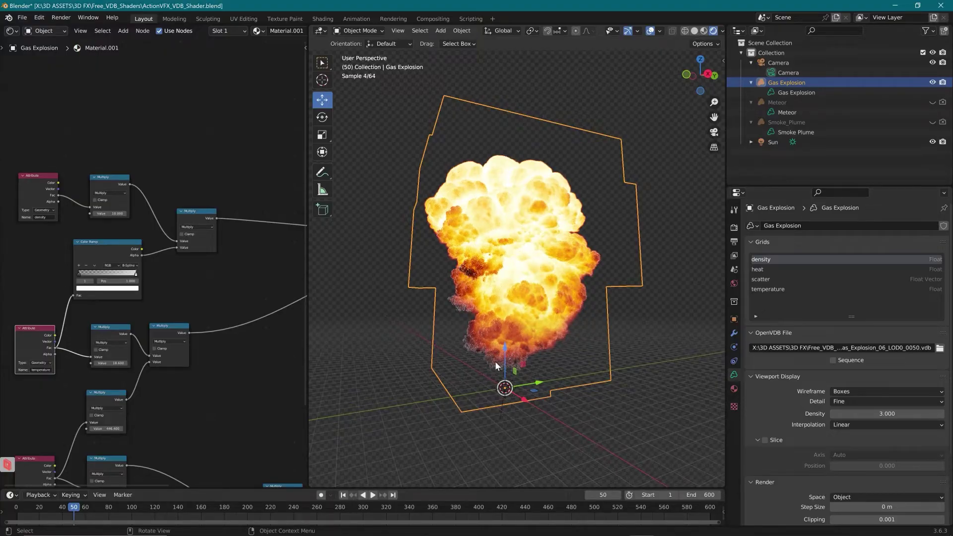
{"action": "middle_click_drag", "start_coordinate": [498, 288], "coordinate": [546, 278]}
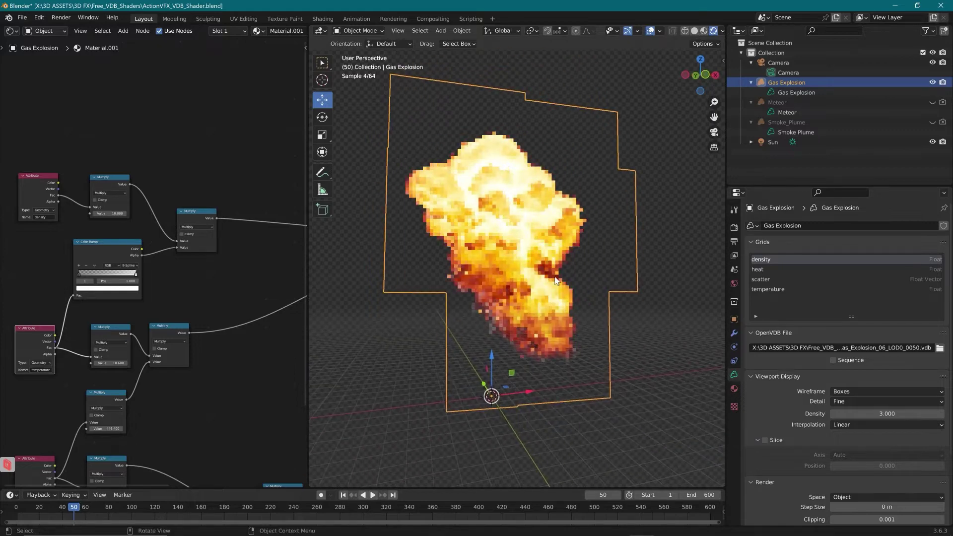
Step: Raise the density multiplier to 472.48 and orbit to check the fireball
{"action": "left_click_drag", "start_coordinate": [108, 213], "coordinate": [111, 213]}
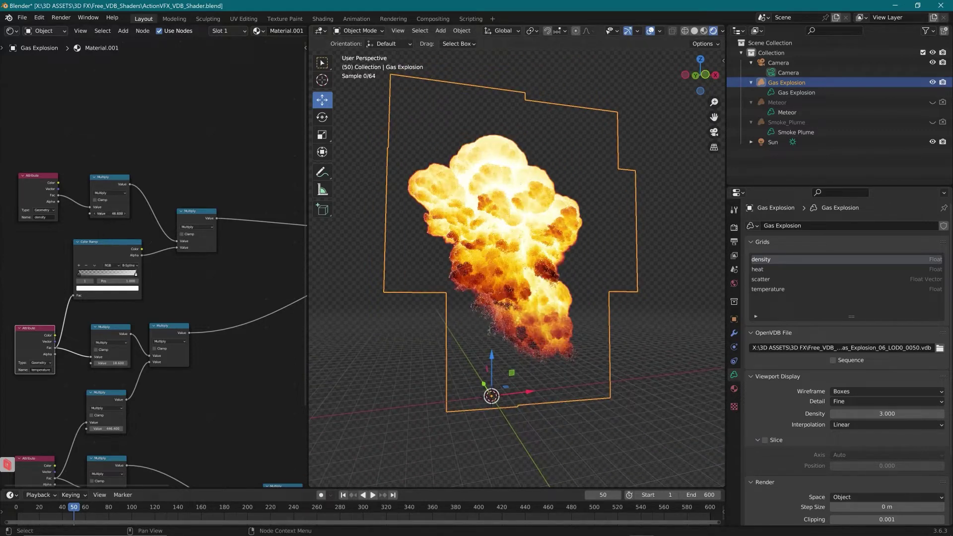
{"action": "left_click", "coordinate": [109, 214]}
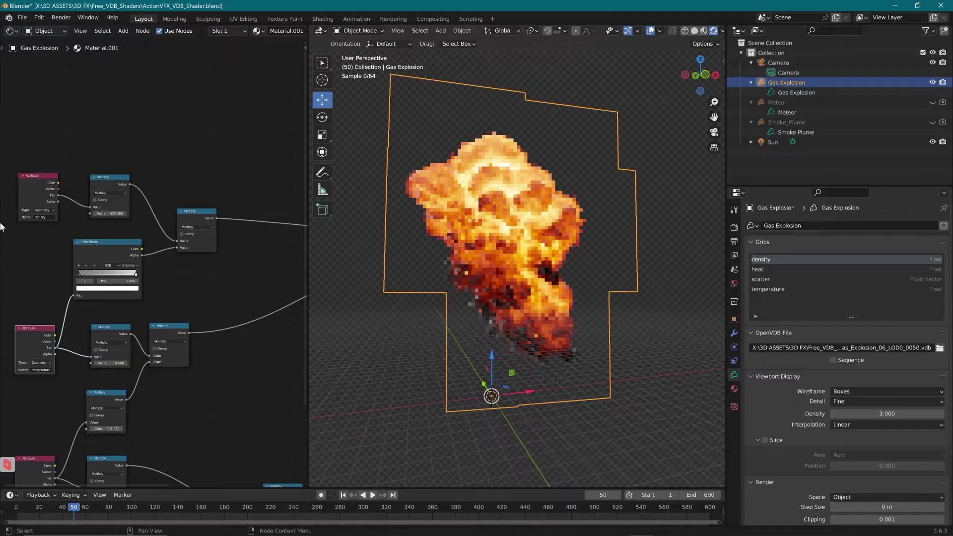
{"action": "type", "text": "4"}
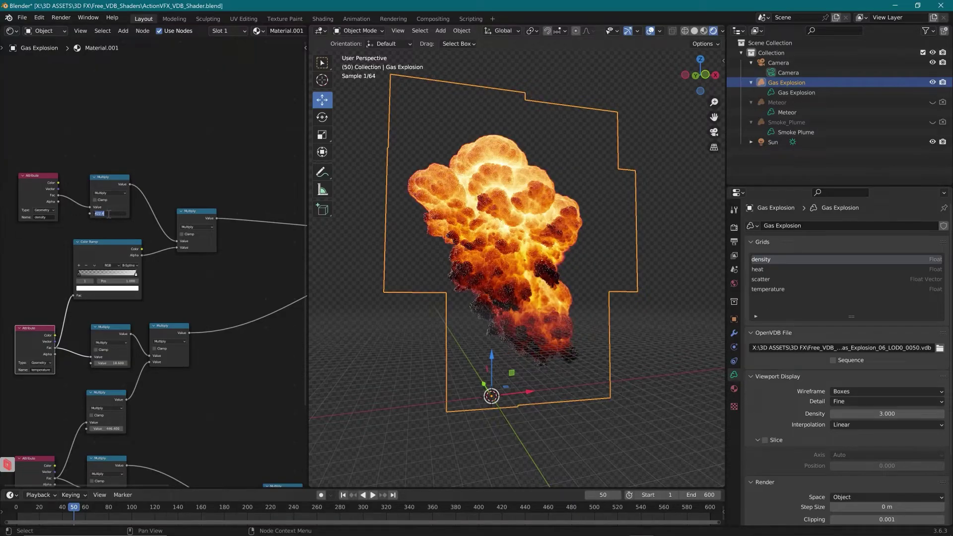
{"action": "type", "text": "72.4800"}
{"action": "key", "text": "Return"}
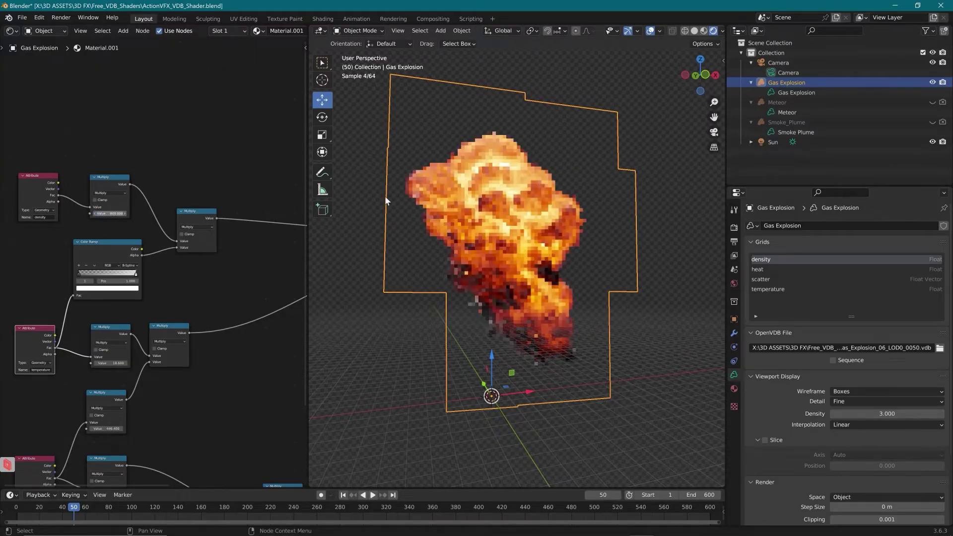
{"action": "middle_click_drag", "start_coordinate": [538, 267], "coordinate": [517, 258]}
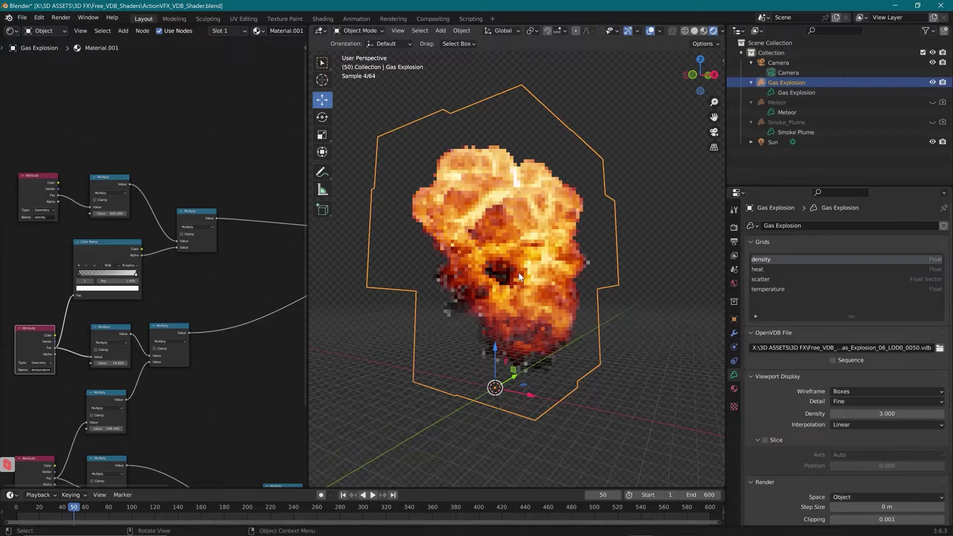
Step: Set the density multiplier to 500 and select the Principled Volume node
{"action": "left_click", "coordinate": [112, 214]}
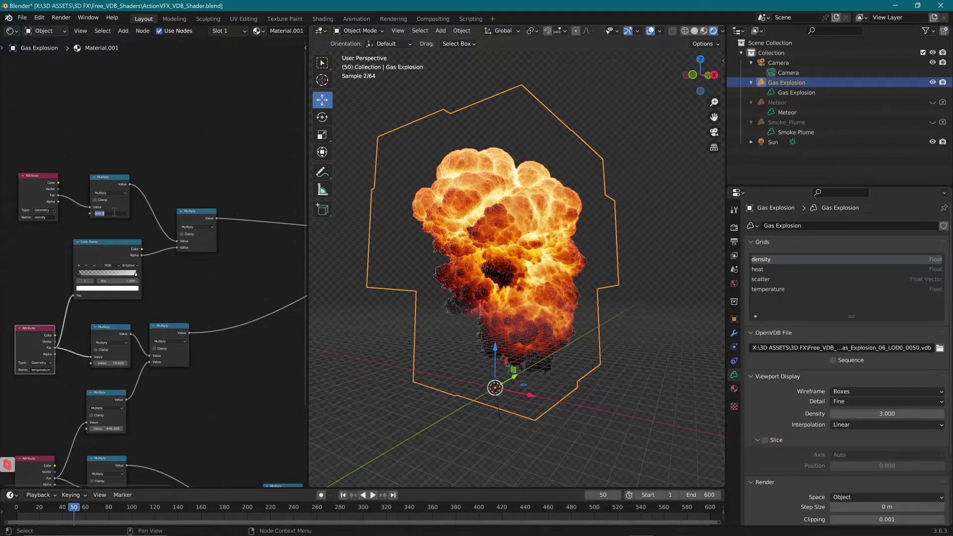
{"action": "type", "text": "500"}
{"action": "key", "text": "Return"}
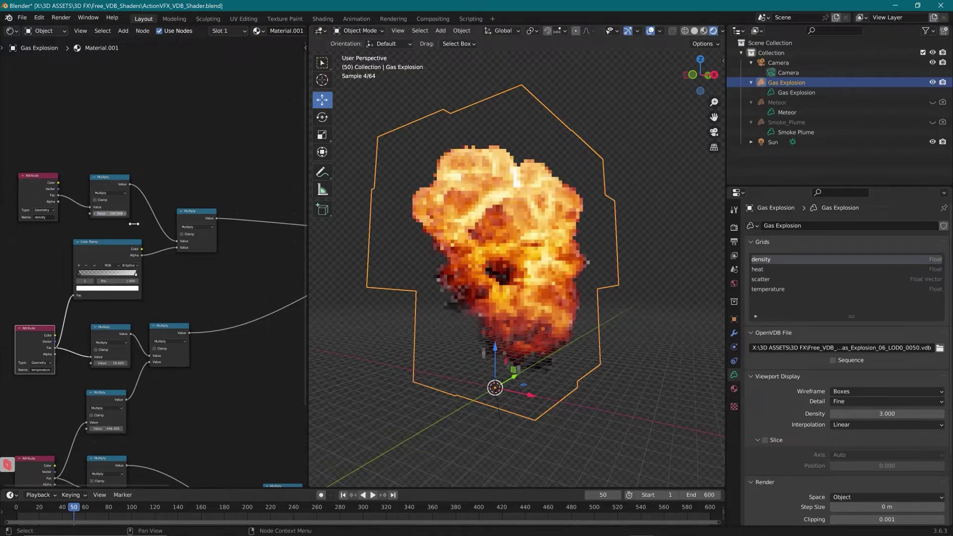
{"action": "middle_click_drag", "start_coordinate": [263, 255], "coordinate": [118, 251]}
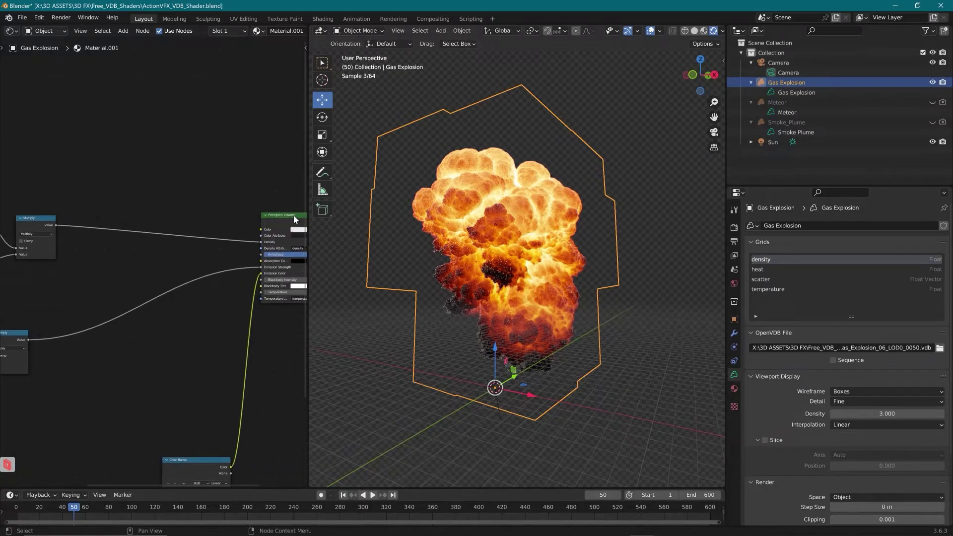
{"action": "left_click", "coordinate": [296, 213]}
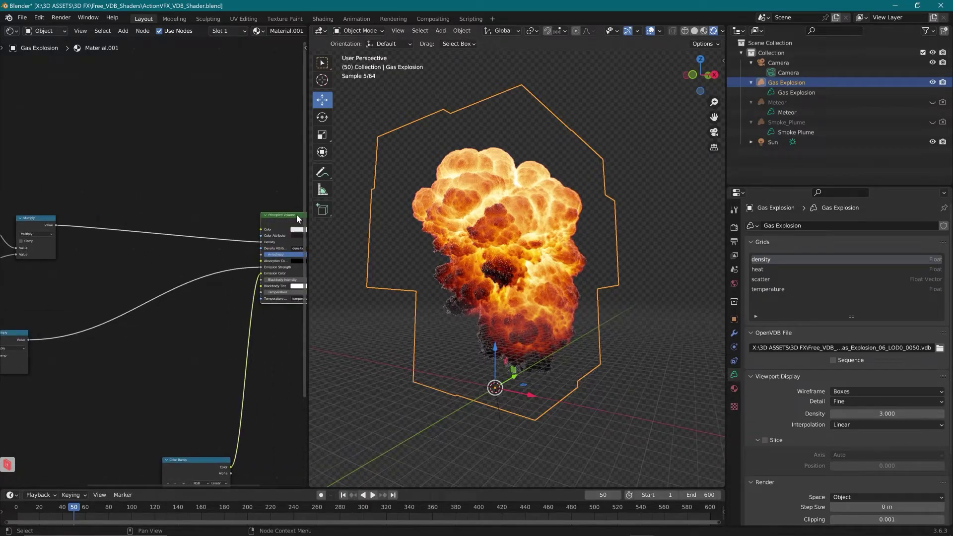
Step: Centre the Principled Volume node and show the explosion material's volume settings
{"action": "scroll", "coordinate": [183, 234], "scroll_direction": "up", "scroll_amount": 2}
{"action": "middle_click_drag", "start_coordinate": [174, 219], "coordinate": [155, 219]}
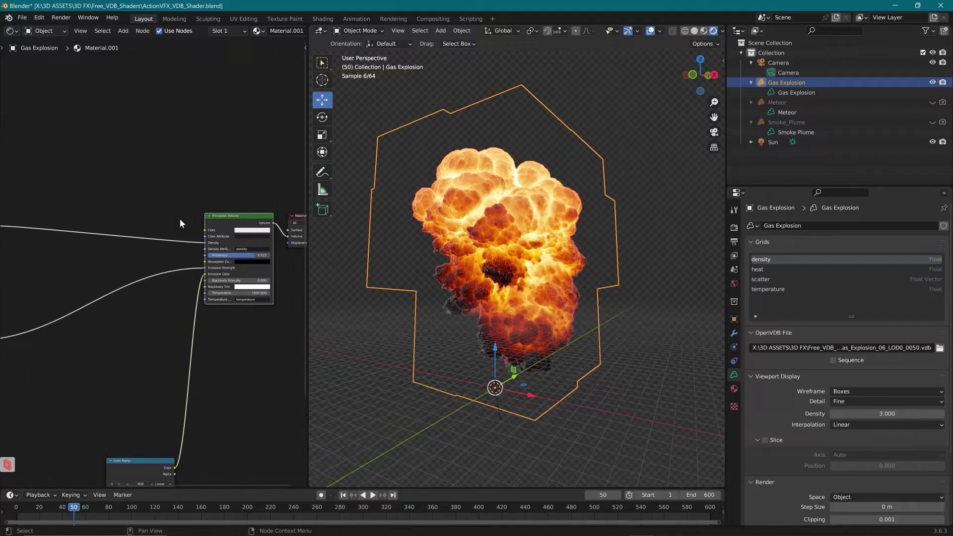
{"action": "left_click", "coordinate": [734, 388]}
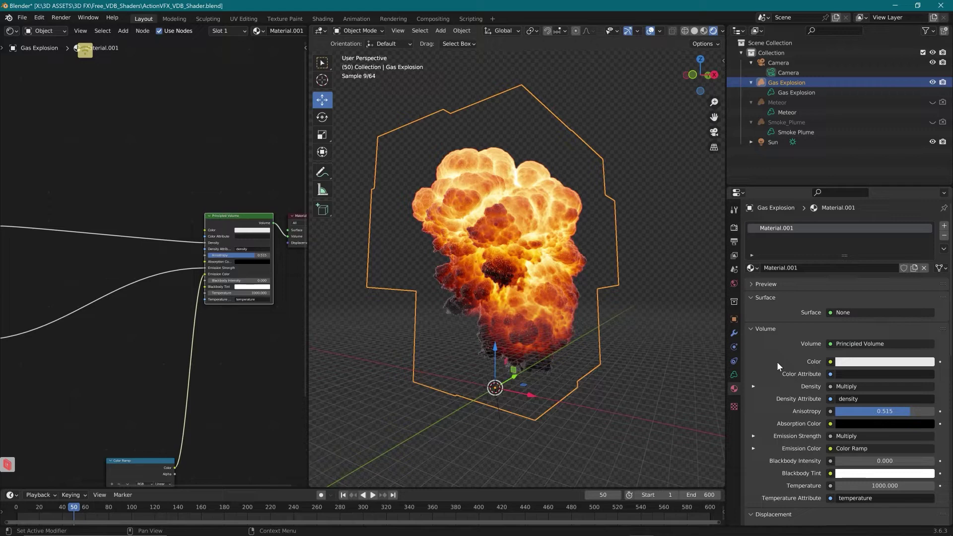
{"action": "scroll", "coordinate": [774, 361], "scroll_direction": "down", "scroll_amount": 1}
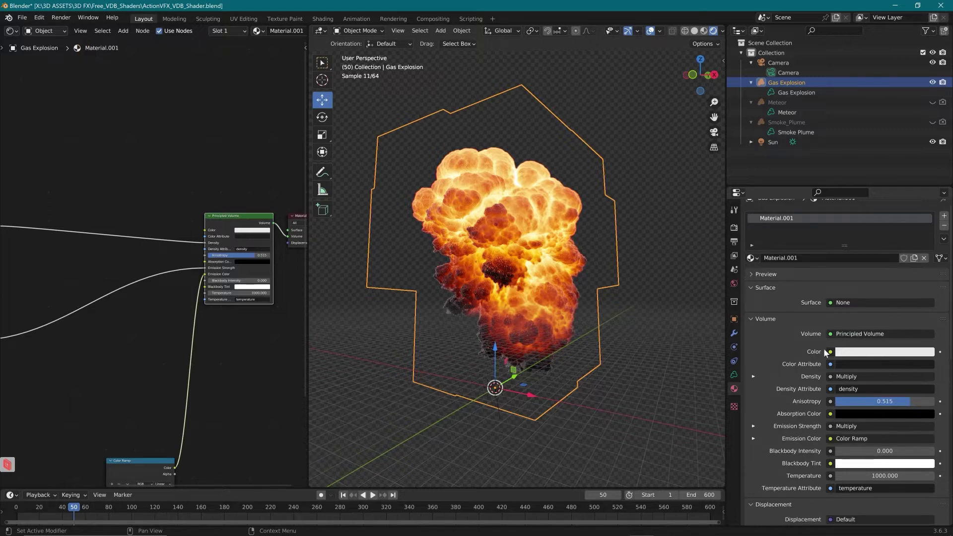
Step: Darken the Volume Color almost to black and orbit to check the explosion
{"action": "left_click", "coordinate": [874, 353]}
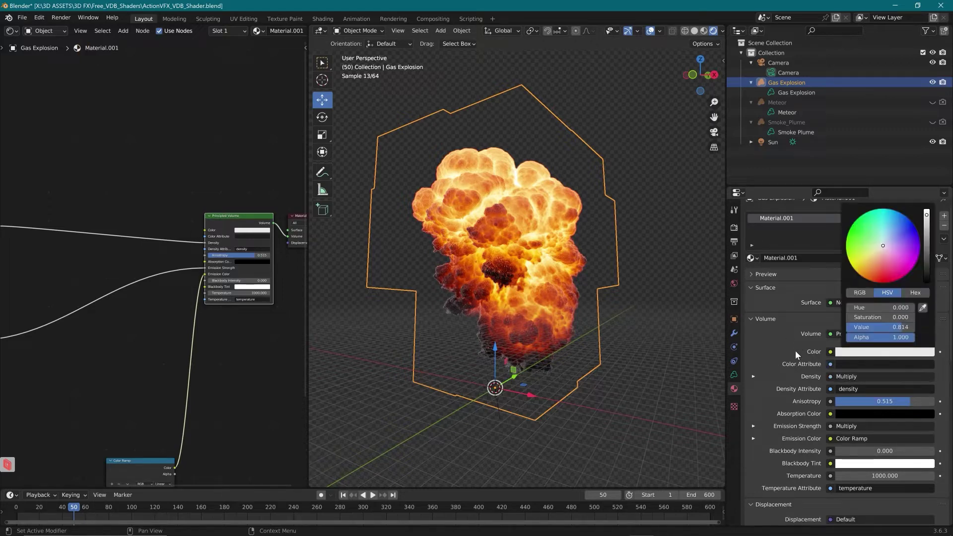
{"action": "left_click", "coordinate": [887, 351]}
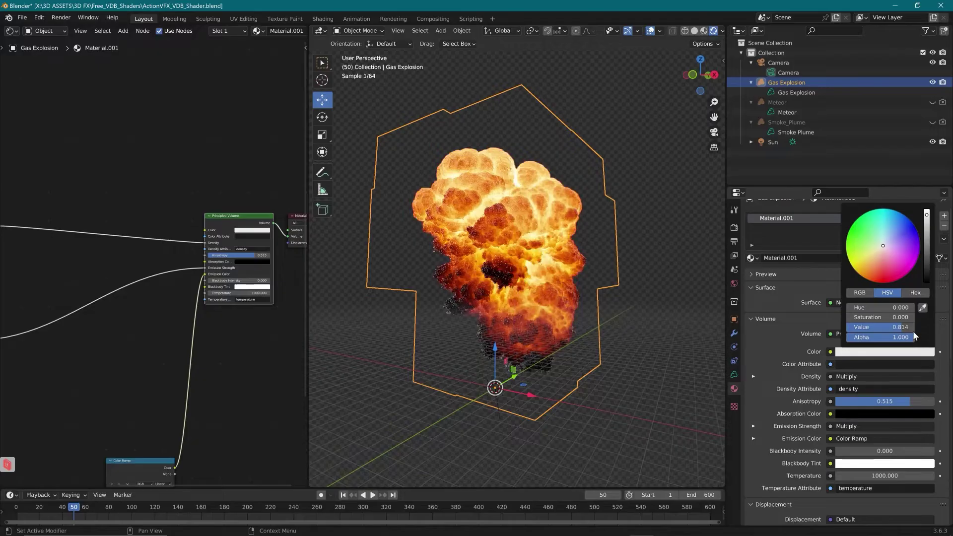
{"action": "left_click", "coordinate": [926, 275]}
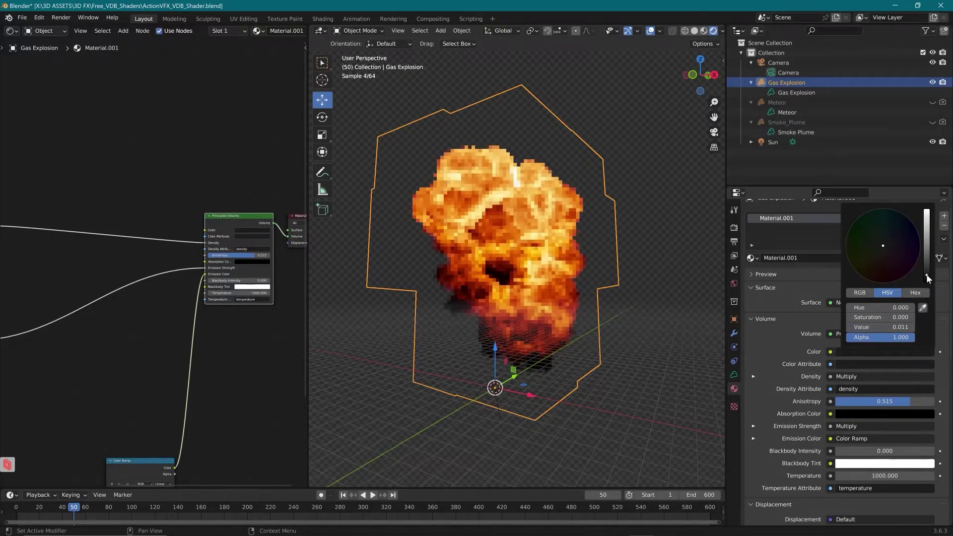
{"action": "middle_click_drag", "start_coordinate": [576, 315], "coordinate": [496, 288]}
{"action": "scroll", "coordinate": [499, 293], "scroll_direction": "up", "scroll_amount": 5}
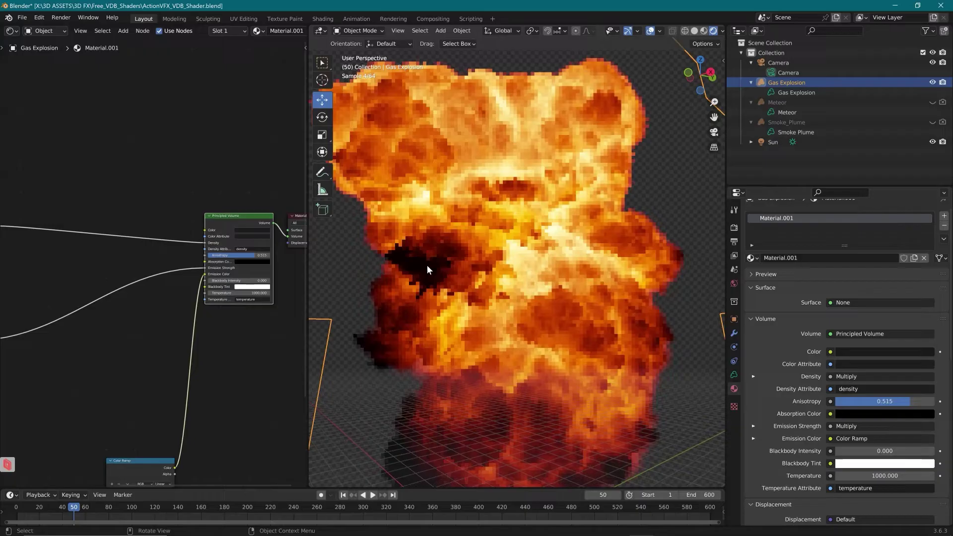
{"action": "scroll", "coordinate": [520, 315], "scroll_direction": "down", "scroll_amount": 3}
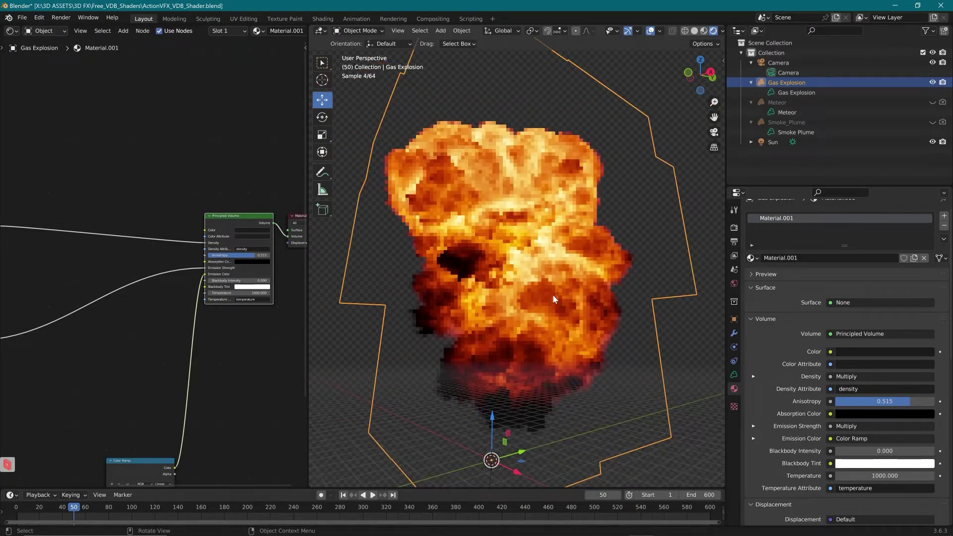
Step: Brighten the Volume Color to a light grey of value 0.768
{"action": "left_click", "coordinate": [862, 350]}
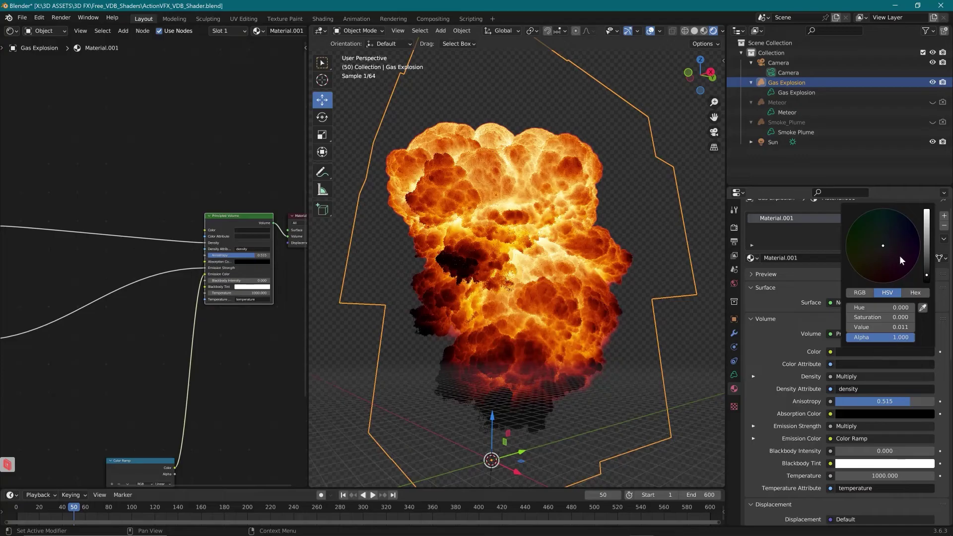
{"action": "left_click_drag", "start_coordinate": [927, 235], "coordinate": [926, 217]}
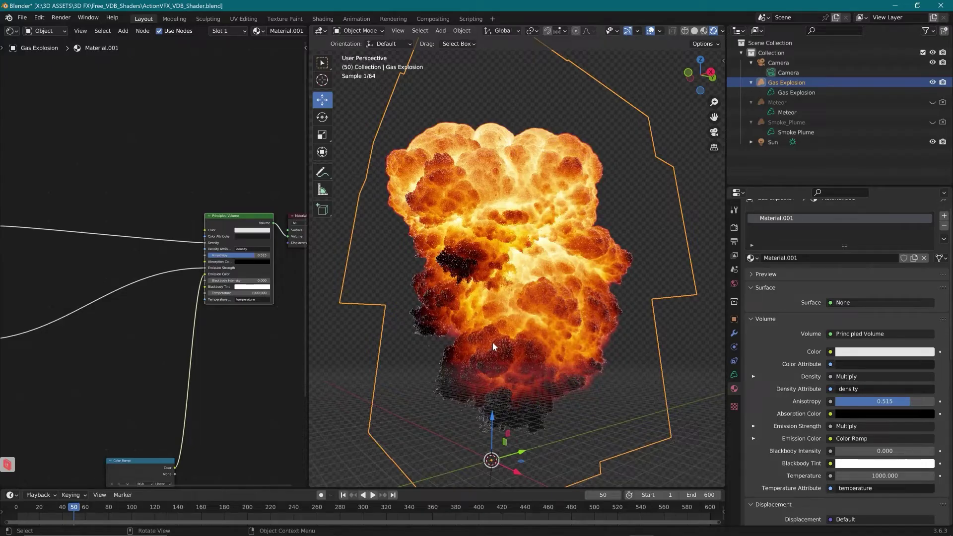
{"action": "middle_click_drag", "start_coordinate": [496, 341], "coordinate": [583, 386]}
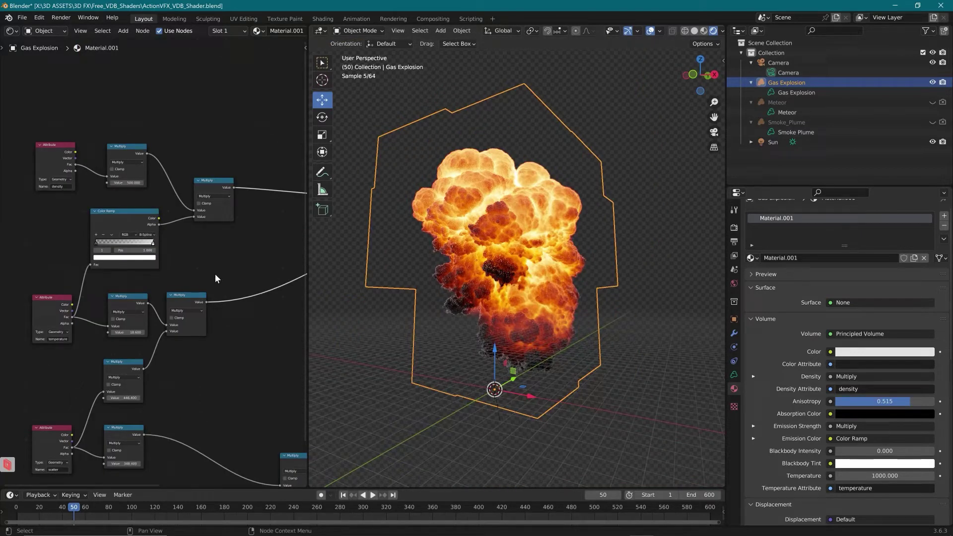
{"action": "scroll", "coordinate": [62, 290], "scroll_direction": "down", "scroll_amount": 2, "text": "shift"}
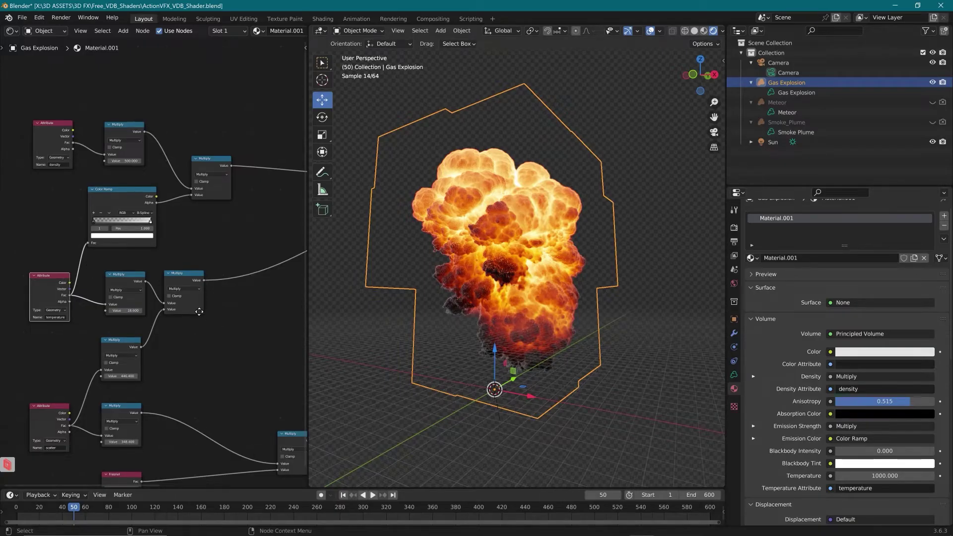
{"action": "middle_click_drag", "start_coordinate": [219, 316], "coordinate": [139, 320]}
{"action": "middle_click_drag", "start_coordinate": [266, 270], "coordinate": [159, 281]}
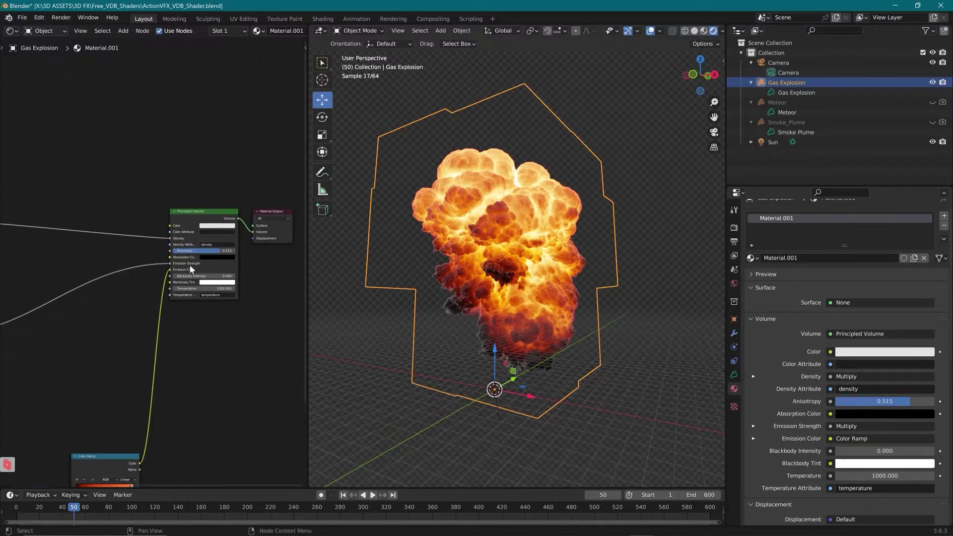
{"action": "middle_click_drag", "start_coordinate": [84, 363], "coordinate": [229, 346]}
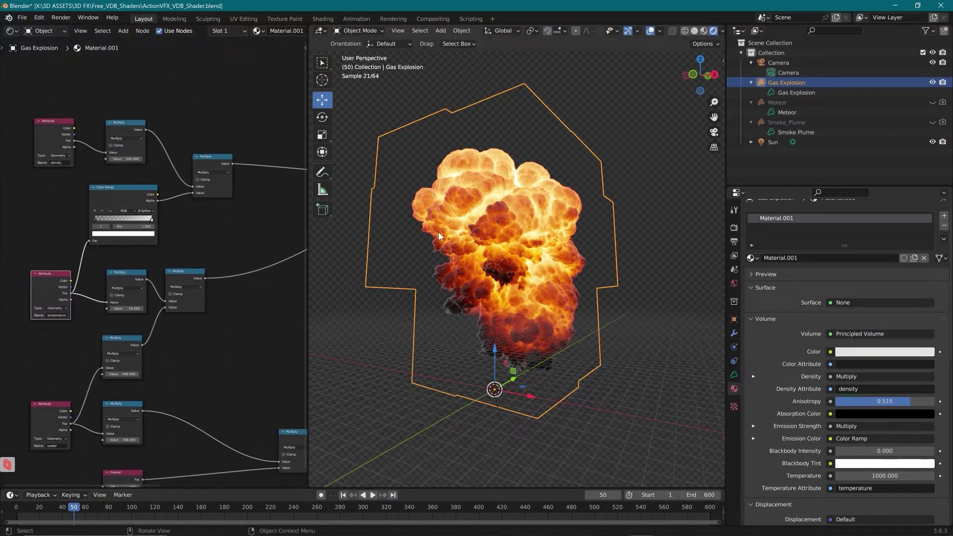
Step: Unhide Smoke_Plume alongside the explosion and set the temperature multiplier to 50
{"action": "left_click", "coordinate": [943, 123]}
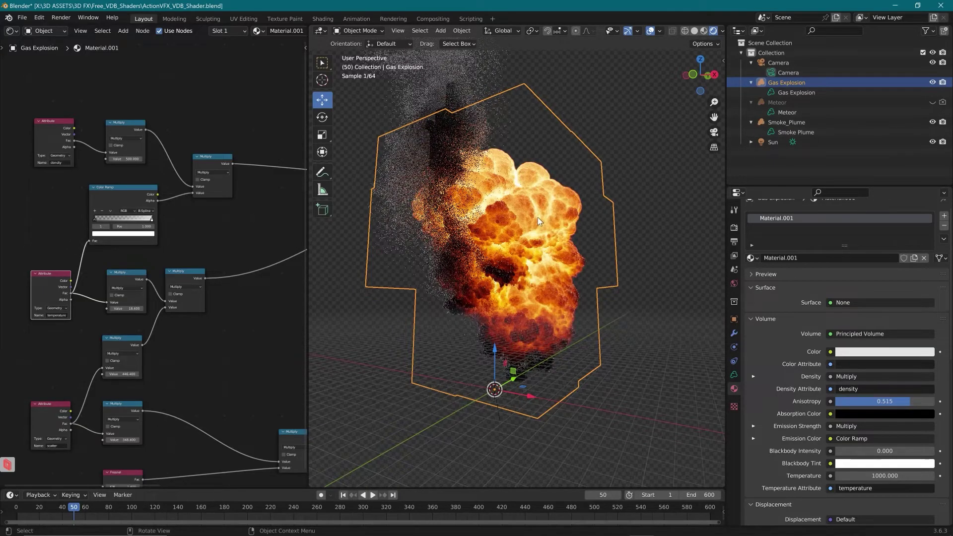
{"action": "middle_click_drag", "start_coordinate": [538, 218], "coordinate": [515, 220]}
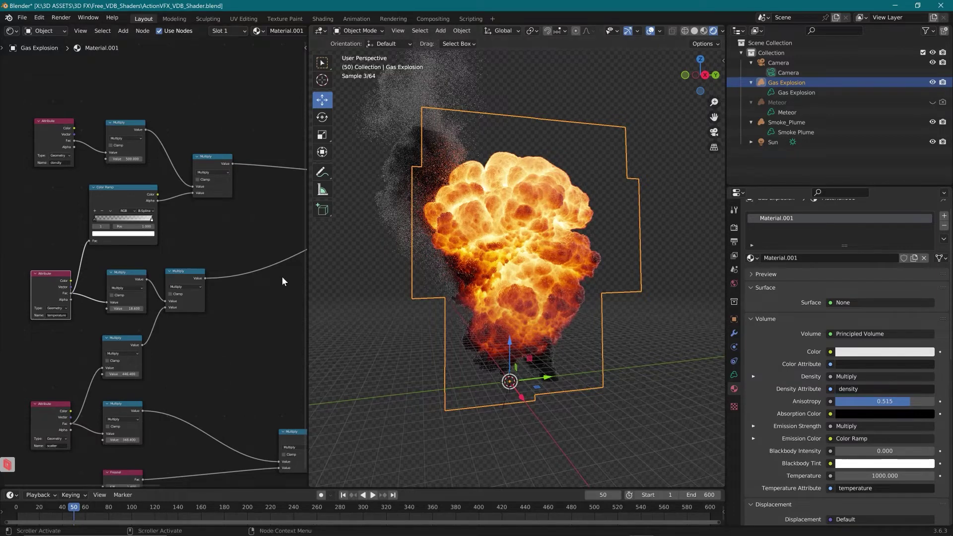
{"action": "left_click", "coordinate": [133, 311]}
{"action": "type", "text": "50"}
{"action": "key", "text": "Return"}
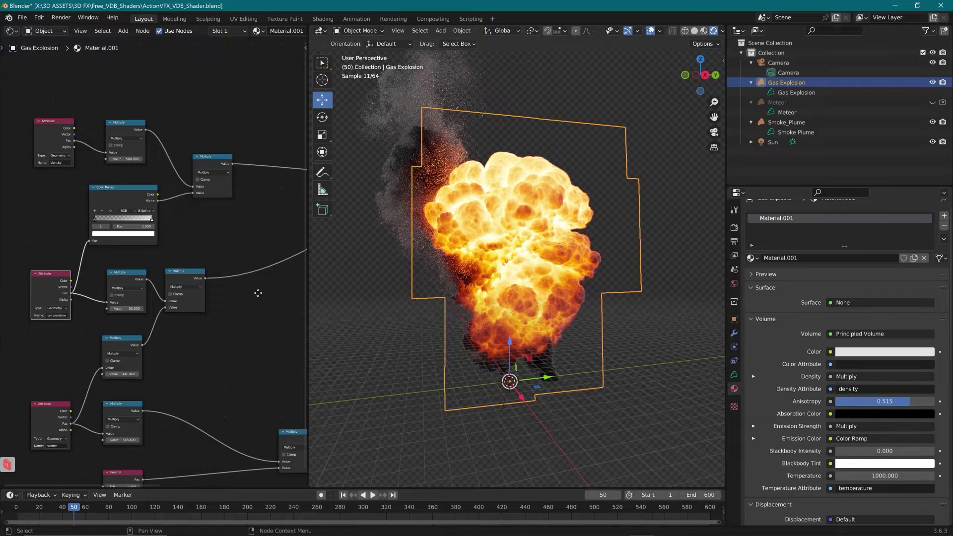
Step: Lower the temperature multiplier to 18
{"action": "mouse_move", "coordinate": [264, 292]}
{"action": "middle_mouse_down"}
{"action": "mouse_move", "coordinate": [149, 329]}
{"action": "mouse_move", "coordinate": [271, 296]}
{"action": "middle_mouse_up"}
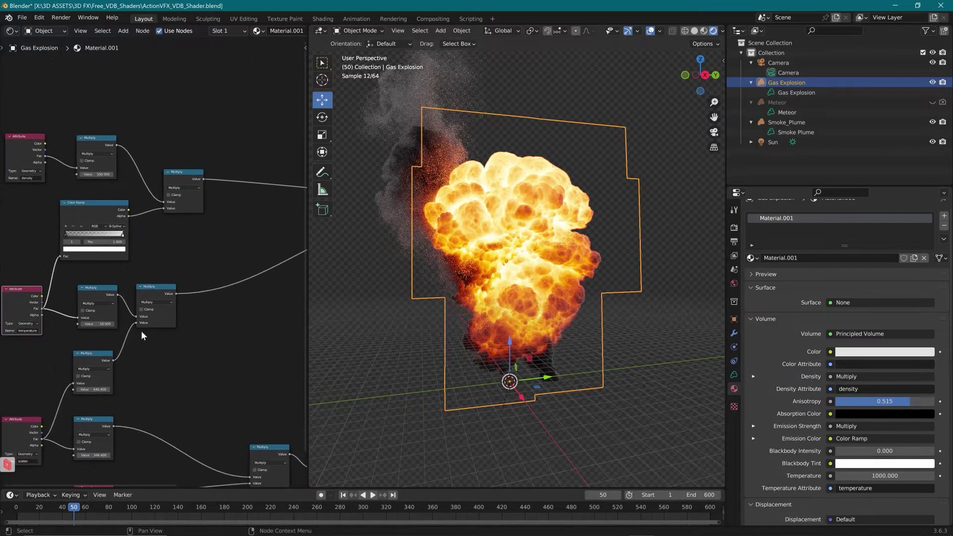
{"action": "left_click", "coordinate": [97, 323]}
{"action": "type", "text": "18"}
{"action": "key", "text": "Return"}
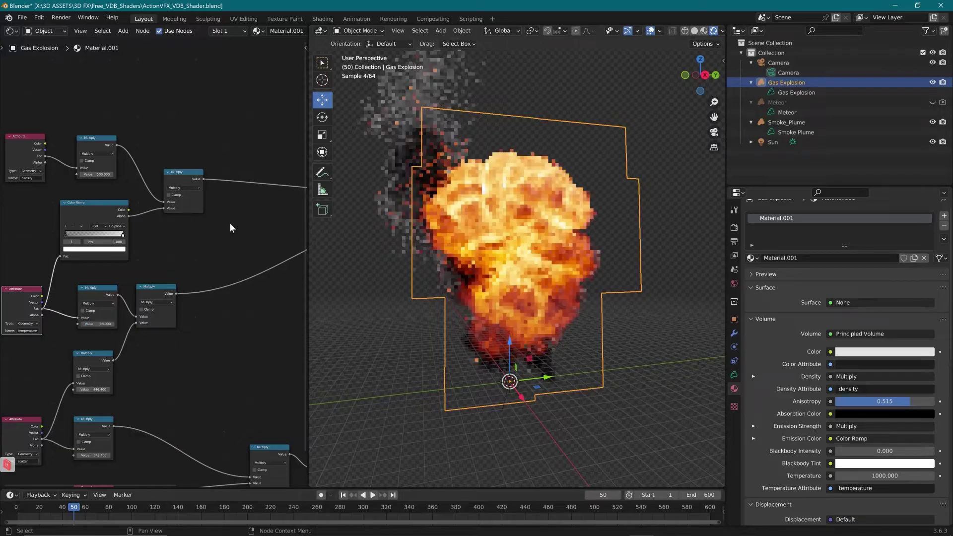
{"action": "middle_click_drag", "start_coordinate": [261, 312], "coordinate": [273, 256]}
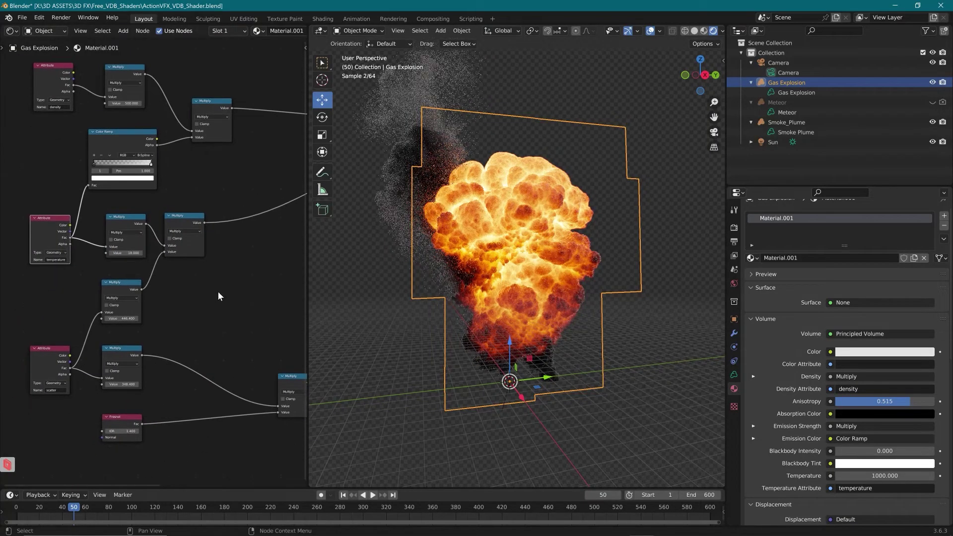
{"action": "middle_click_drag", "start_coordinate": [214, 313], "coordinate": [215, 259]}
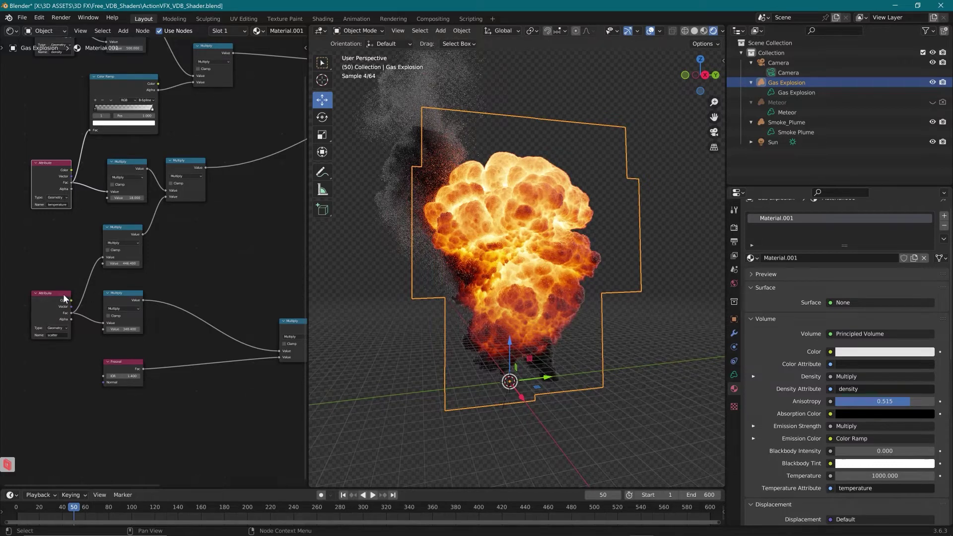
{"action": "middle_click_drag", "start_coordinate": [166, 286], "coordinate": [114, 279]}
{"action": "middle_click_drag", "start_coordinate": [204, 279], "coordinate": [120, 278]}
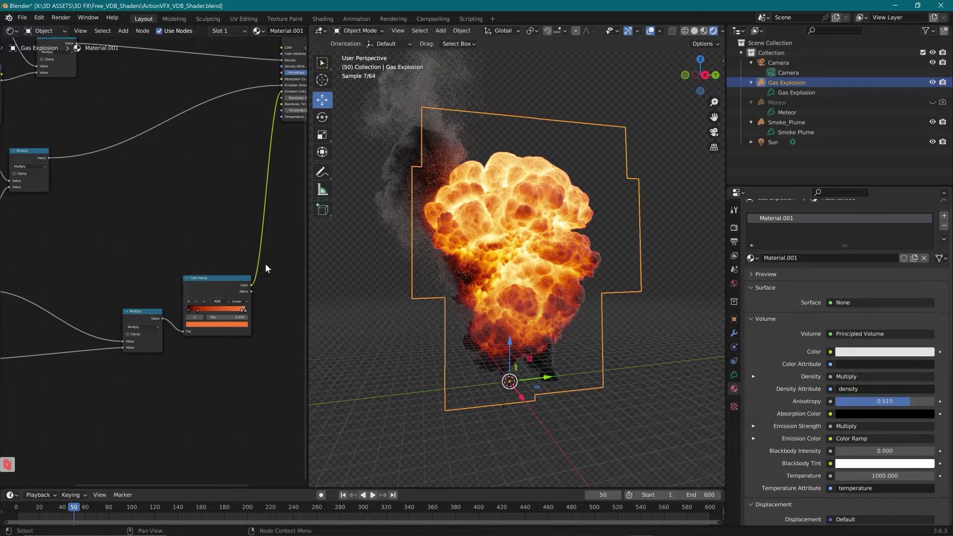
{"action": "middle_click_drag", "start_coordinate": [169, 273], "coordinate": [137, 298]}
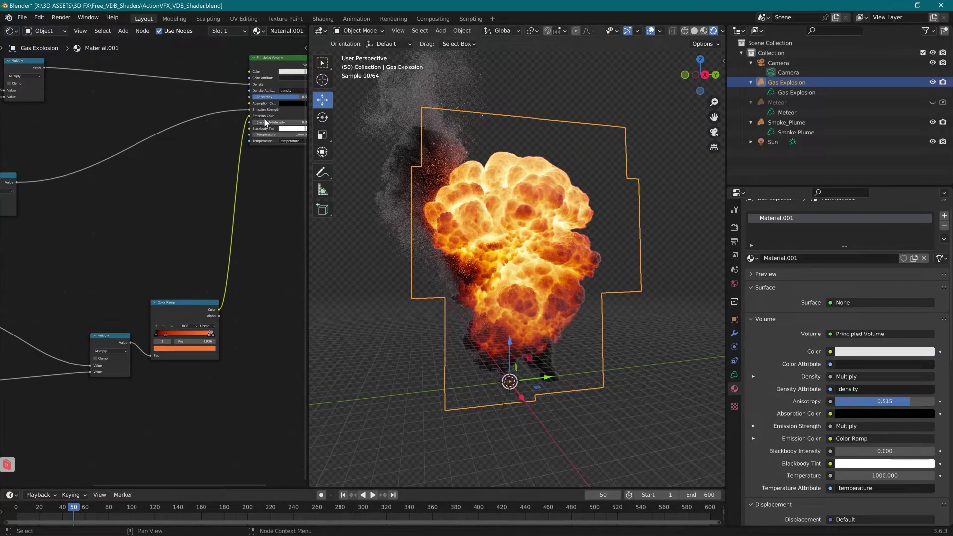
{"action": "middle_click_drag", "start_coordinate": [252, 254], "coordinate": [276, 258]}
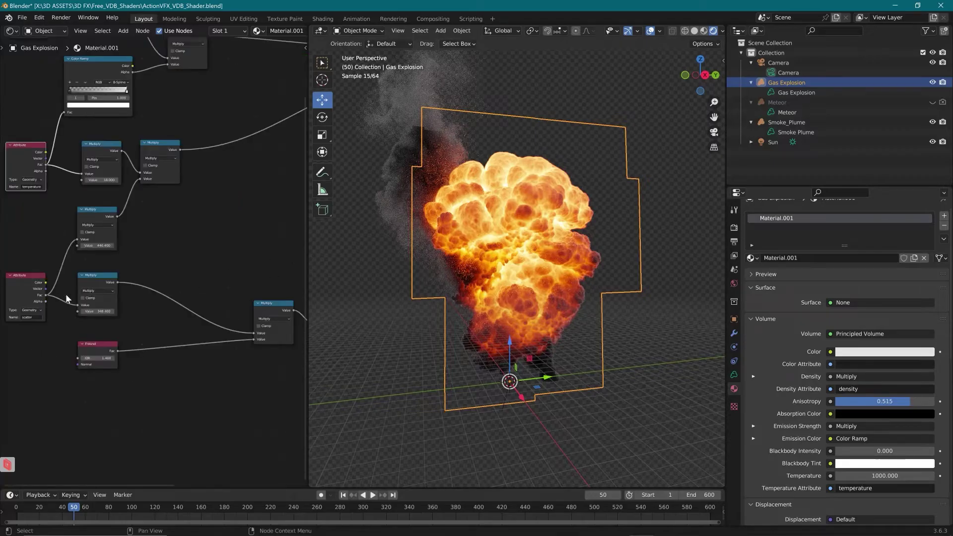
{"action": "middle_click_drag", "start_coordinate": [207, 292], "coordinate": [191, 286]}
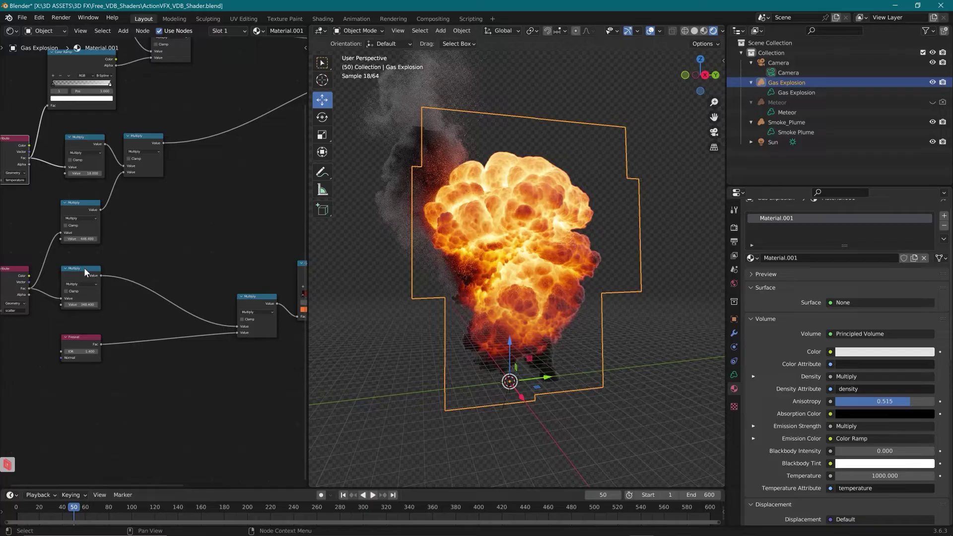
{"action": "left_click", "coordinate": [84, 304]}
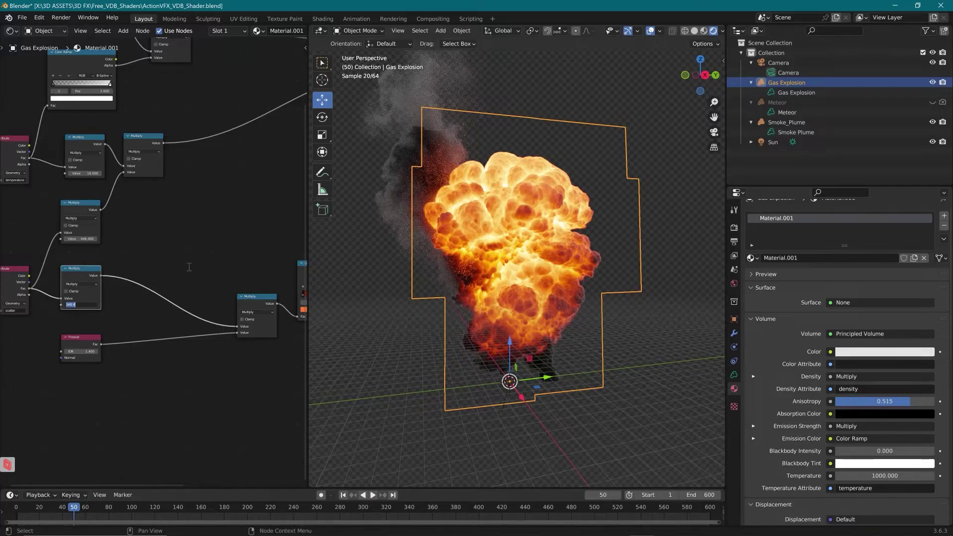
{"action": "key", "text": "Return"}
{"action": "middle_click_drag", "start_coordinate": [246, 260], "coordinate": [160, 259]}
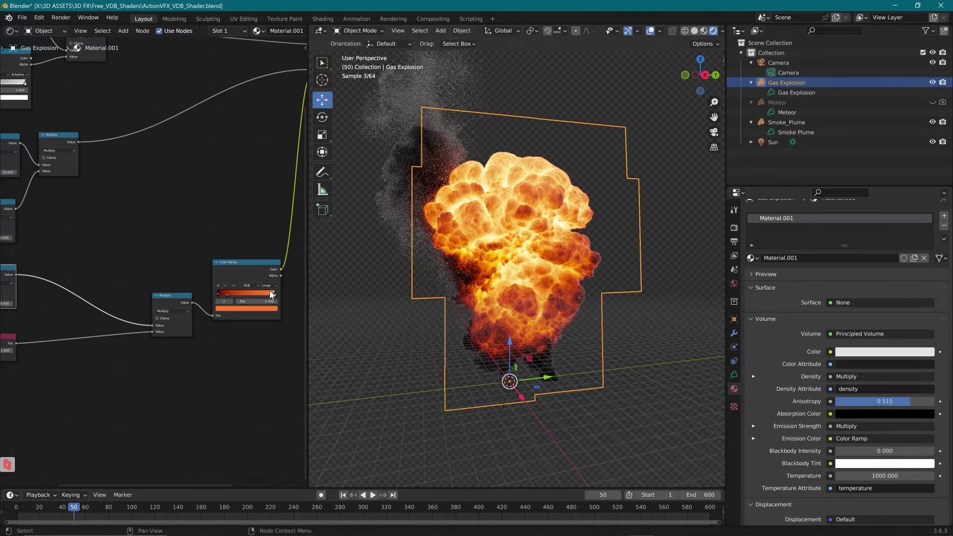
{"action": "middle_click_drag", "start_coordinate": [148, 280], "coordinate": [210, 281]}
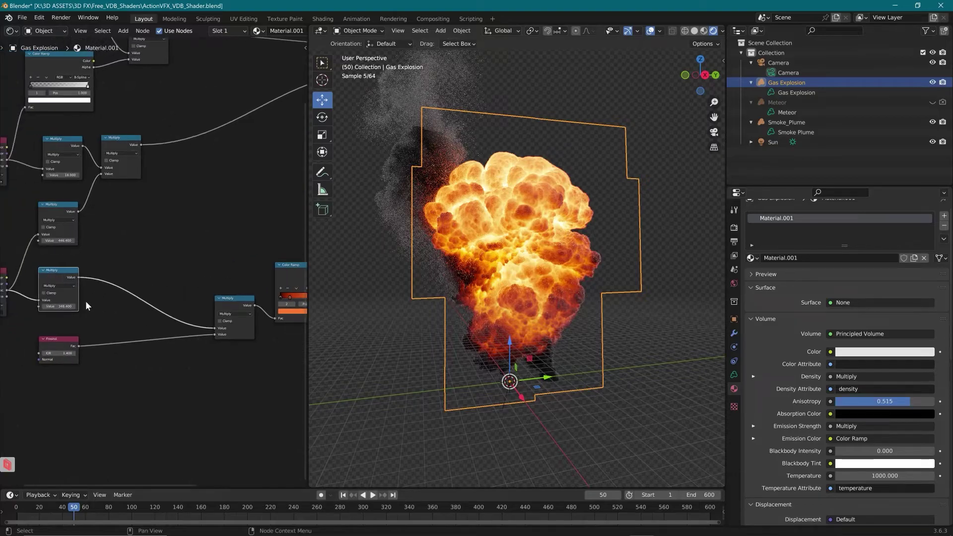
{"action": "left_click", "coordinate": [57, 307]}
{"action": "type", "text": "100"}
{"action": "key", "text": "Return"}
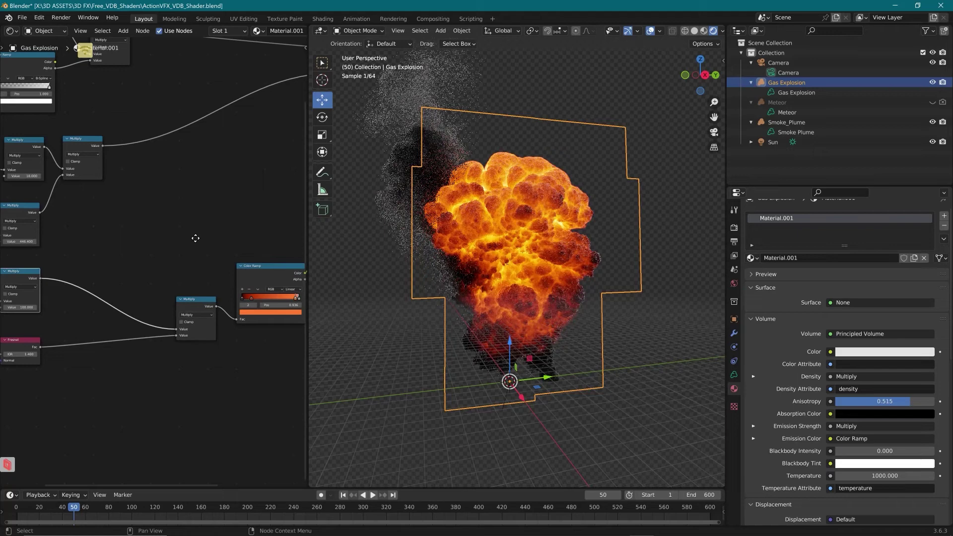
{"action": "middle_click_drag", "start_coordinate": [238, 238], "coordinate": [194, 239]}
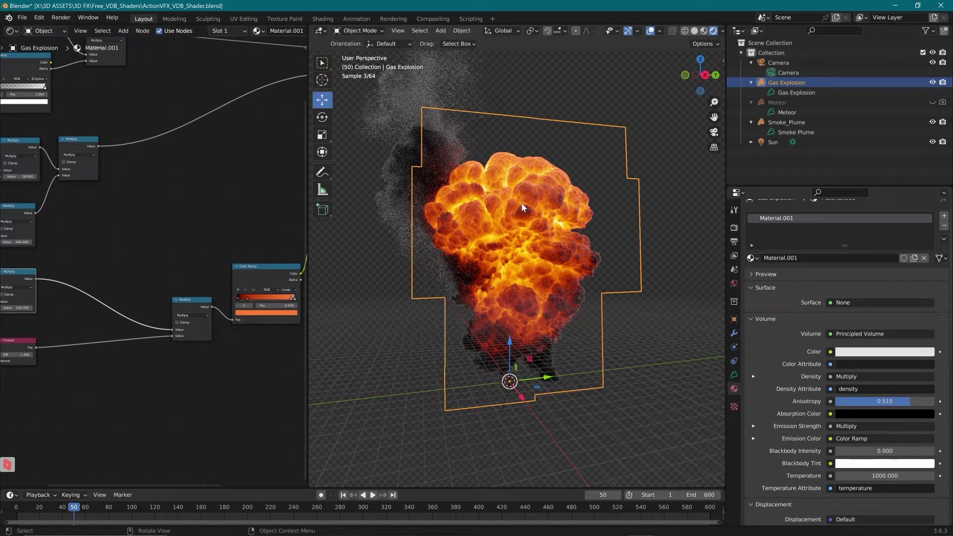
{"action": "middle_click_drag", "start_coordinate": [544, 240], "coordinate": [519, 242]}
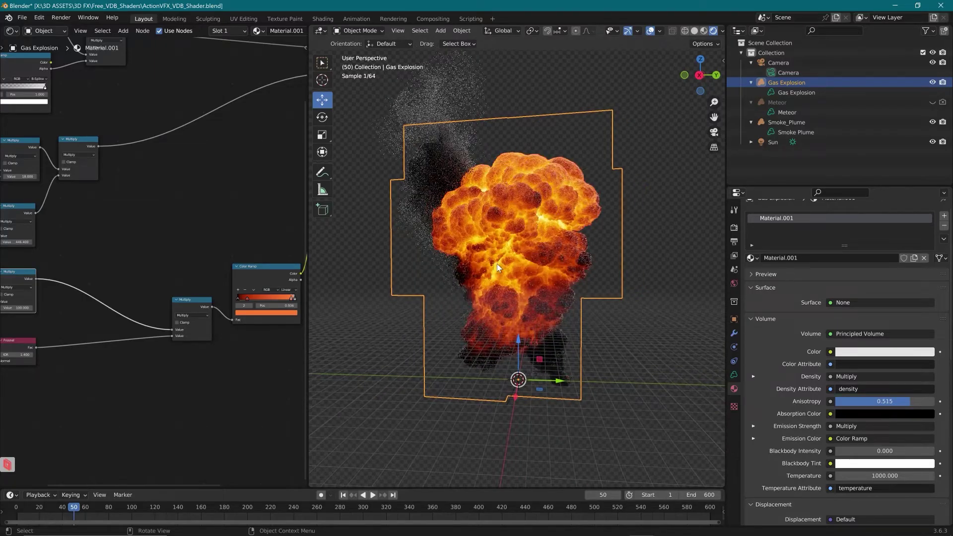
{"action": "middle_click_drag", "start_coordinate": [549, 231], "coordinate": [529, 234]}
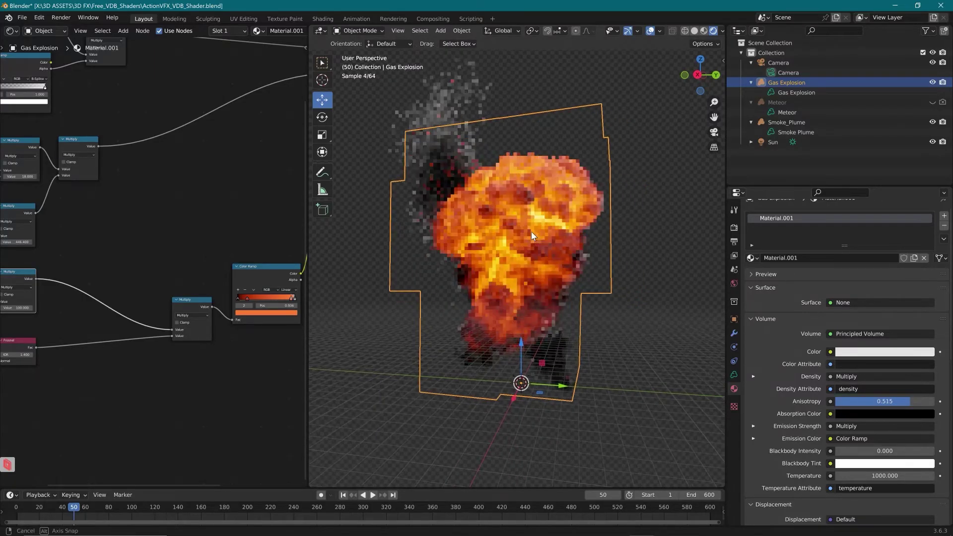
{"action": "middle_click_drag", "start_coordinate": [28, 310], "coordinate": [61, 309]}
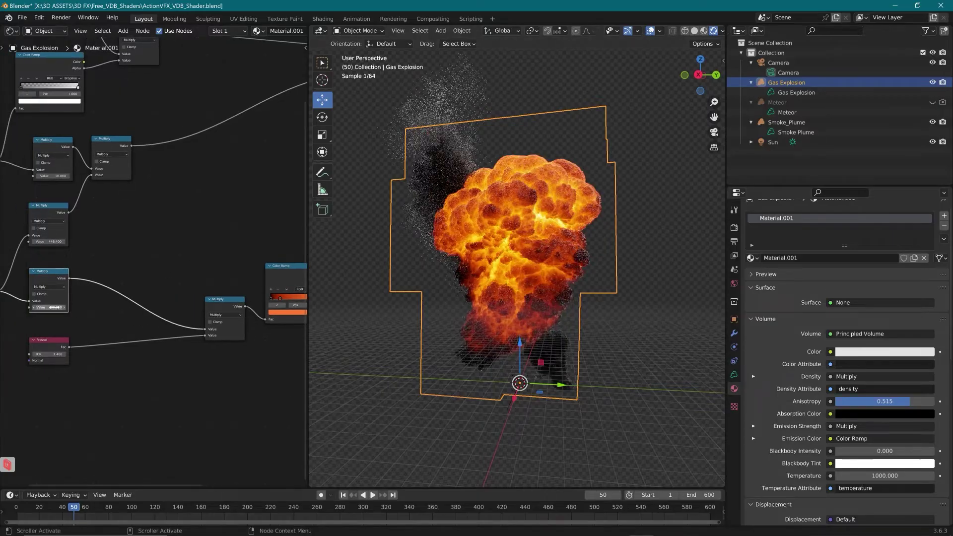
{"action": "left_click", "coordinate": [61, 307]}
{"action": "type", "text": "1000"}
{"action": "key", "text": "Return"}
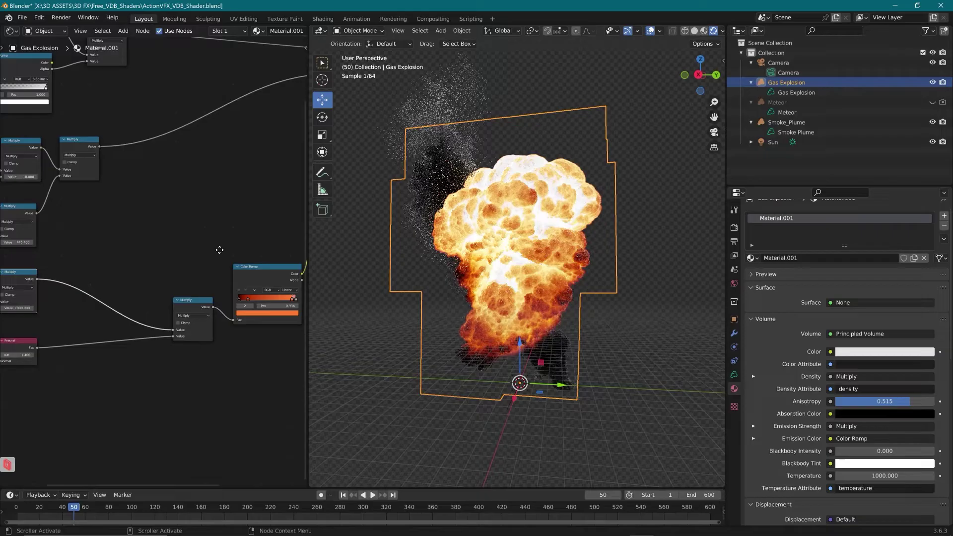
{"action": "middle_click_drag", "start_coordinate": [219, 250], "coordinate": [187, 249]}
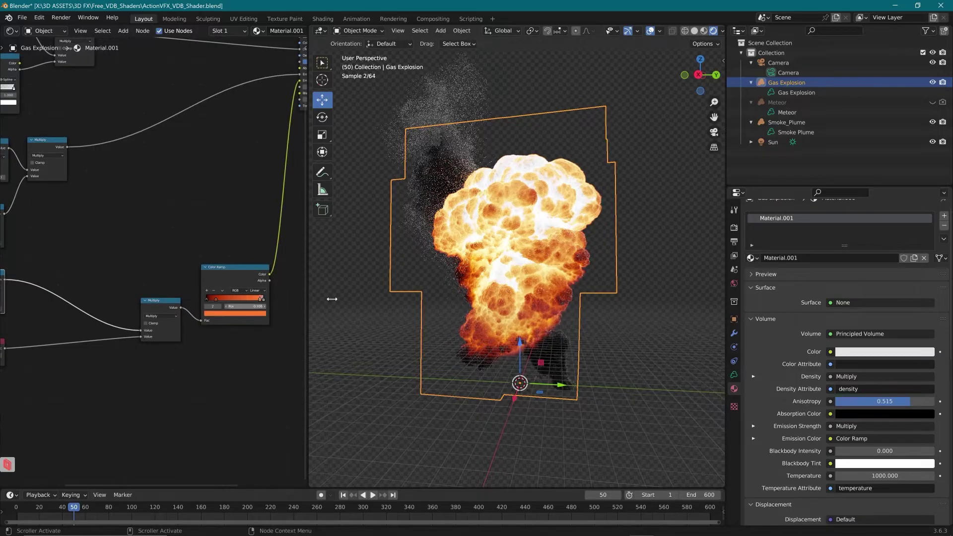
{"action": "middle_click_drag", "start_coordinate": [493, 268], "coordinate": [543, 257]}
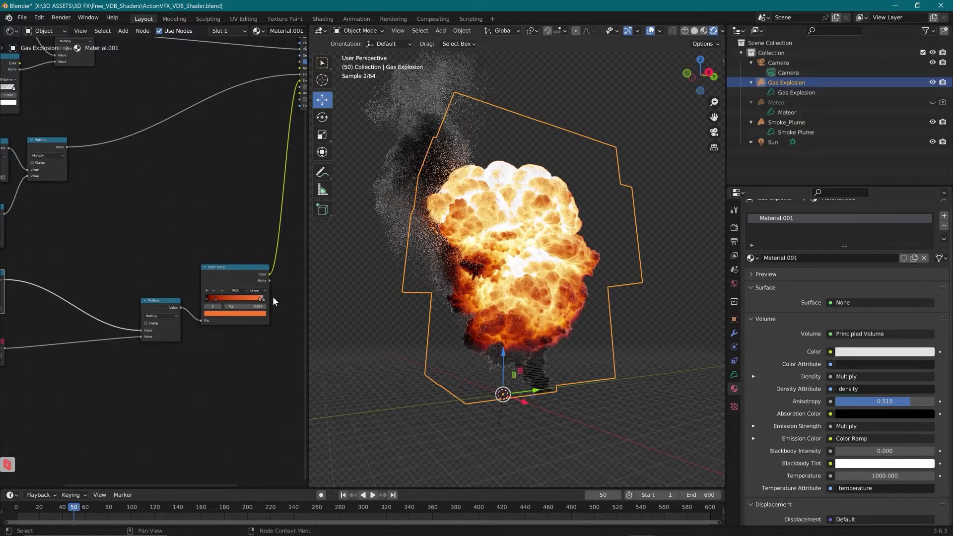
{"action": "middle_click_drag", "start_coordinate": [492, 279], "coordinate": [511, 277]}
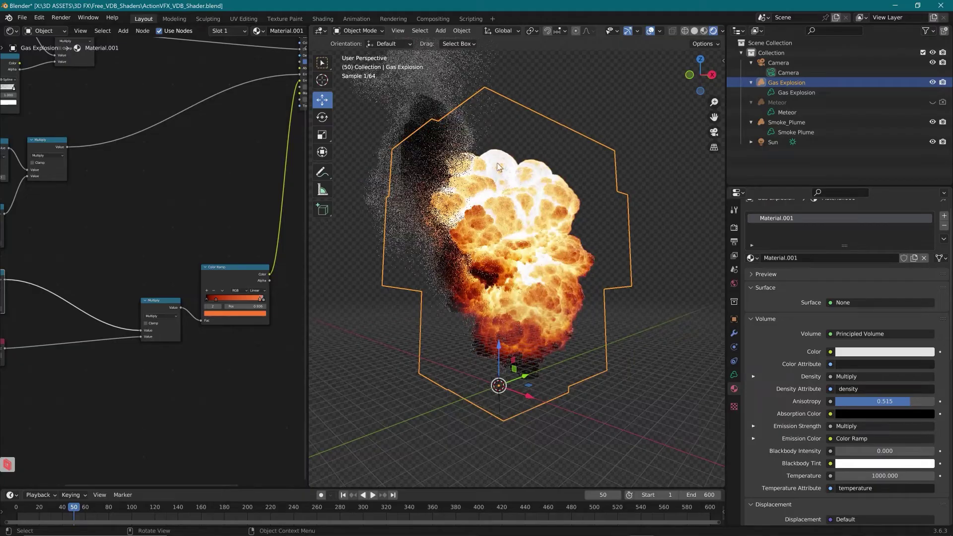
{"action": "middle_click_drag", "start_coordinate": [508, 198], "coordinate": [520, 183]}
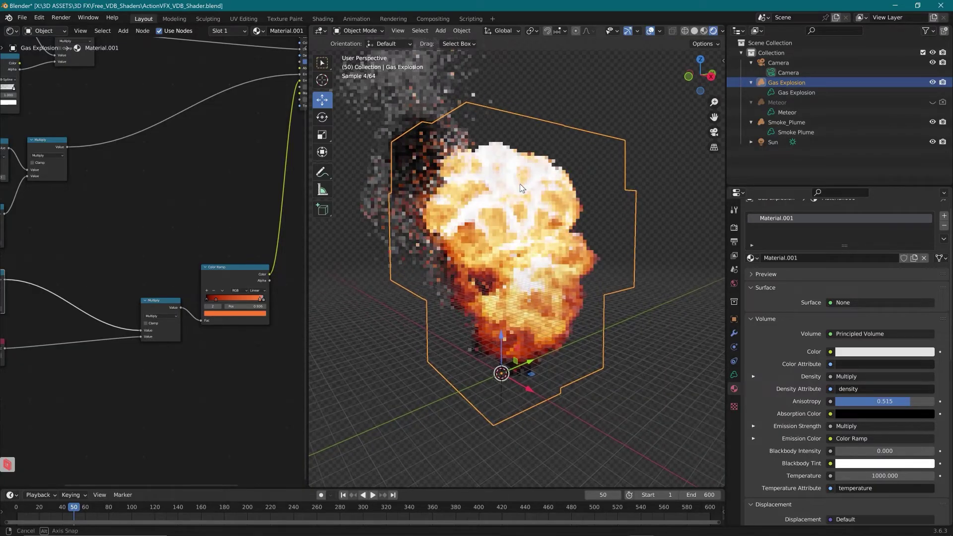
{"action": "left_click", "coordinate": [264, 300]}
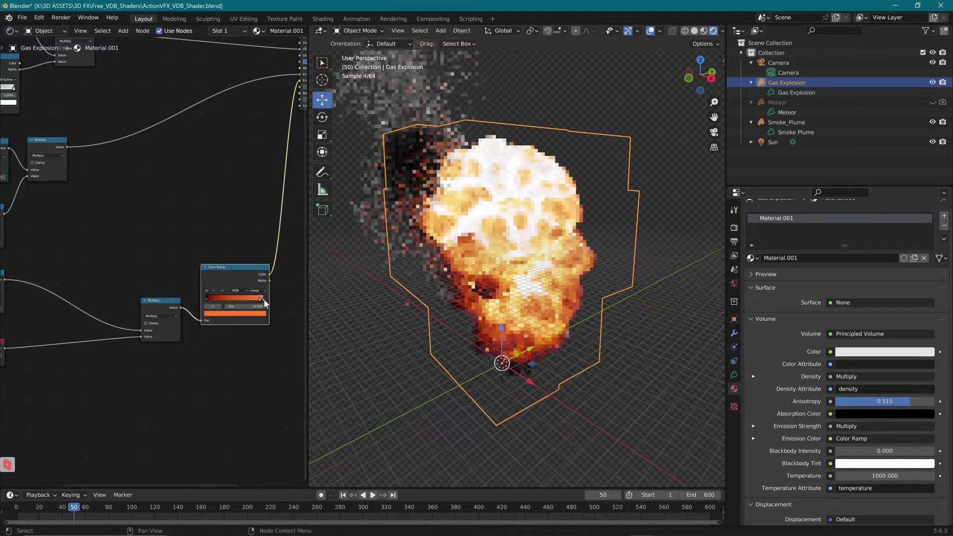
{"action": "scroll", "coordinate": [247, 260], "scroll_direction": "up", "scroll_amount": 3}
{"action": "left_click", "coordinate": [206, 306]}
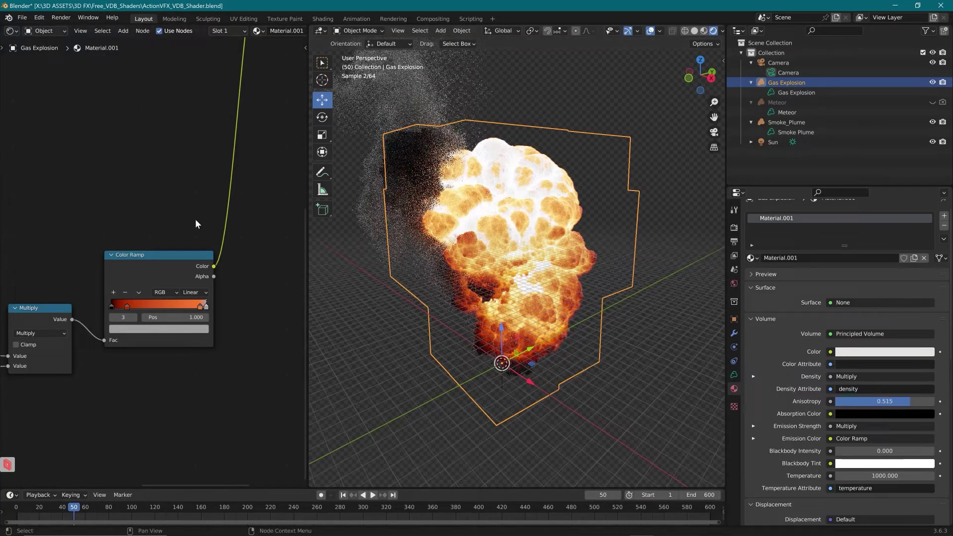
{"action": "scroll", "coordinate": [268, 252], "scroll_direction": "down", "scroll_amount": 3}
{"action": "middle_click_drag", "start_coordinate": [110, 239], "coordinate": [236, 240]}
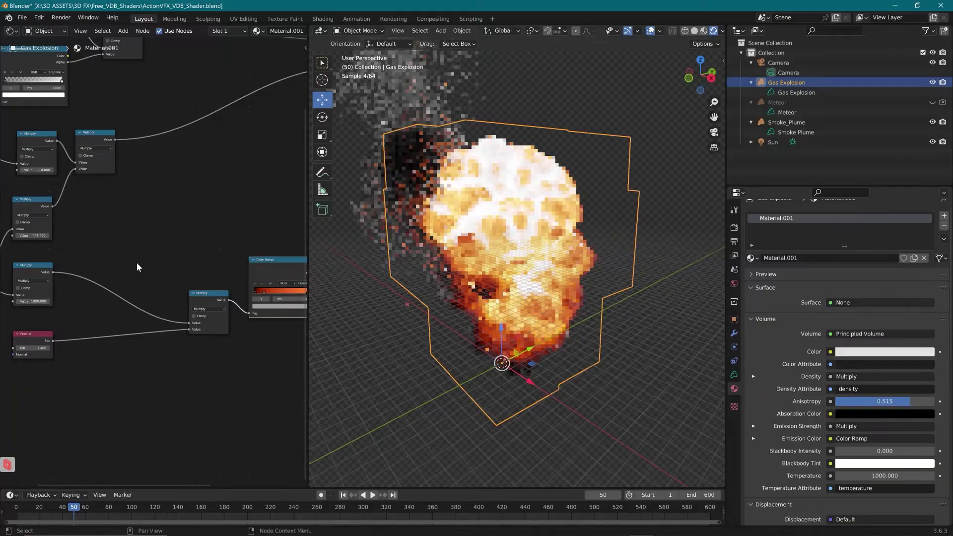
{"action": "key", "text": "ctrl+z"}
{"action": "key", "text": "ctrl+z"}
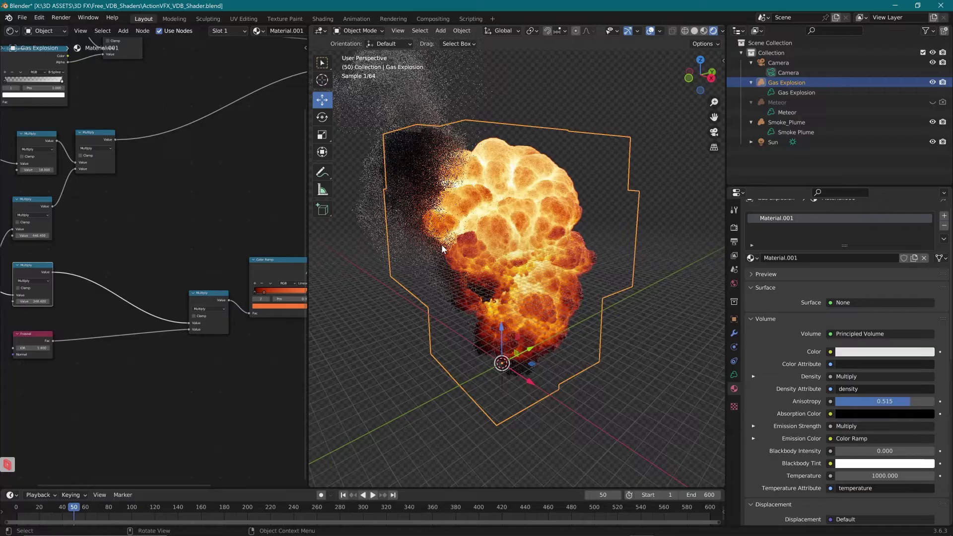
{"action": "middle_click_drag", "start_coordinate": [473, 246], "coordinate": [490, 251]}
Step: Hide the Smoke_Plume from the viewport and orbit to face the explosion
{"action": "middle_click_drag", "start_coordinate": [54, 330], "coordinate": [75, 340]}
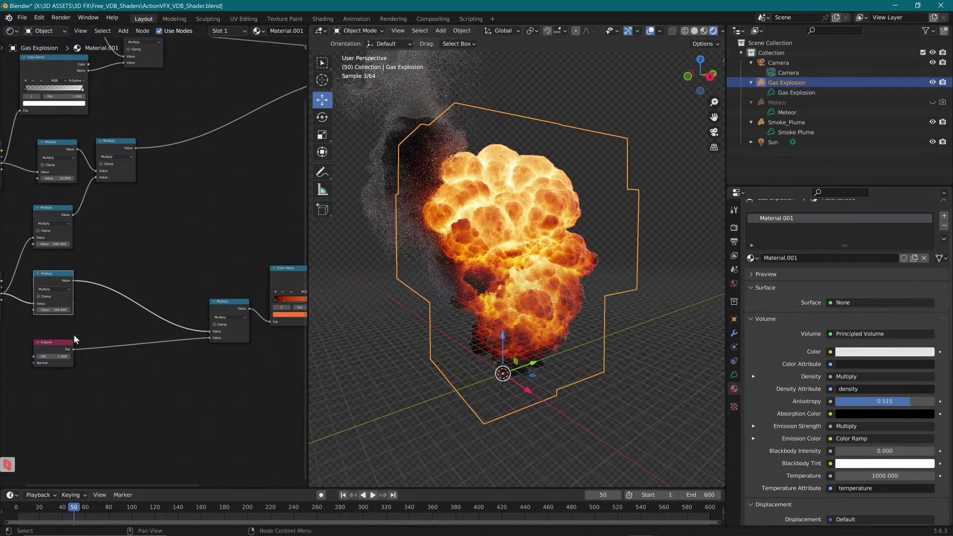
{"action": "left_click_drag", "start_coordinate": [56, 341], "coordinate": [88, 330]}
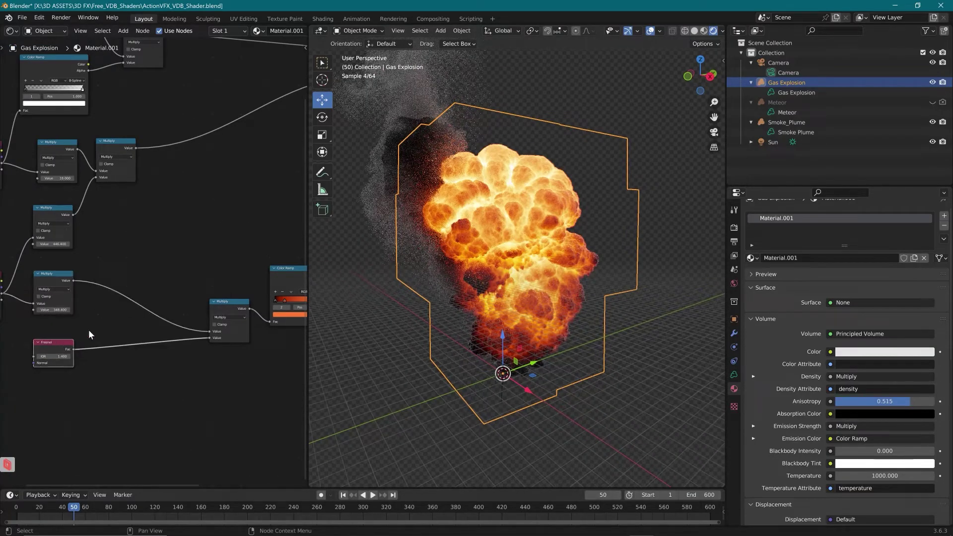
{"action": "right_click", "coordinate": [89, 329]}
{"action": "middle_click_drag", "start_coordinate": [517, 249], "coordinate": [533, 246]}
{"action": "left_click", "coordinate": [932, 122]}
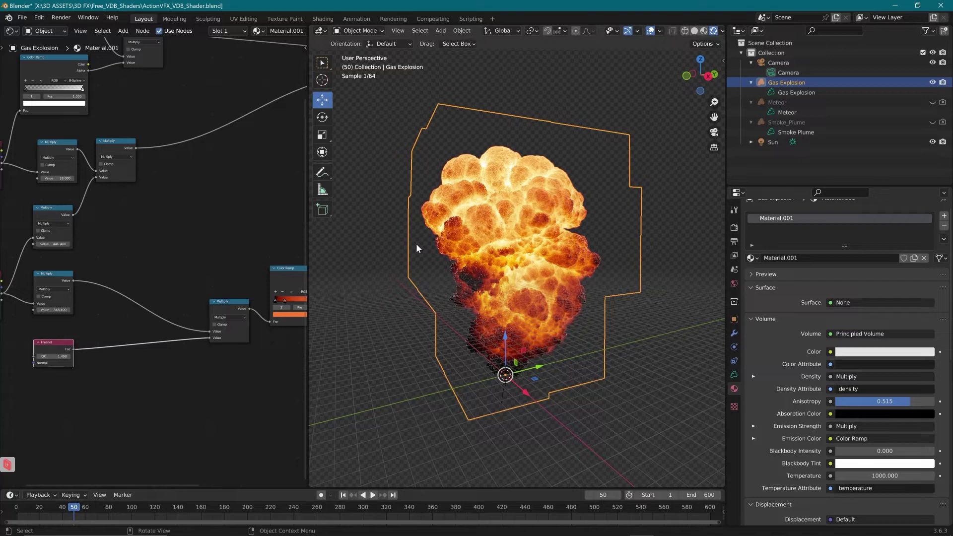
{"action": "middle_click_drag", "start_coordinate": [473, 246], "coordinate": [503, 244]}
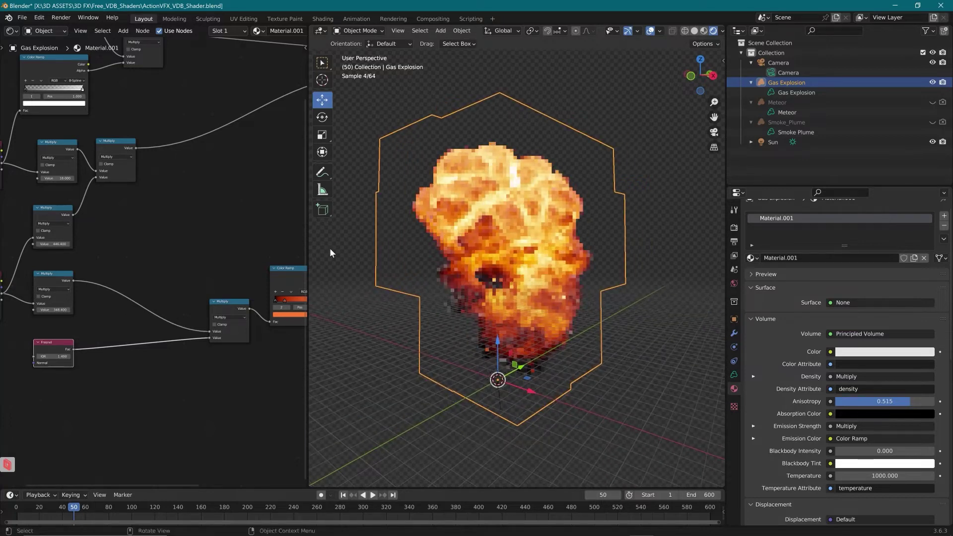
Step: Try Fresnel IOR values of 1.3 and then 1.2
{"action": "double_click", "coordinate": [58, 355]}
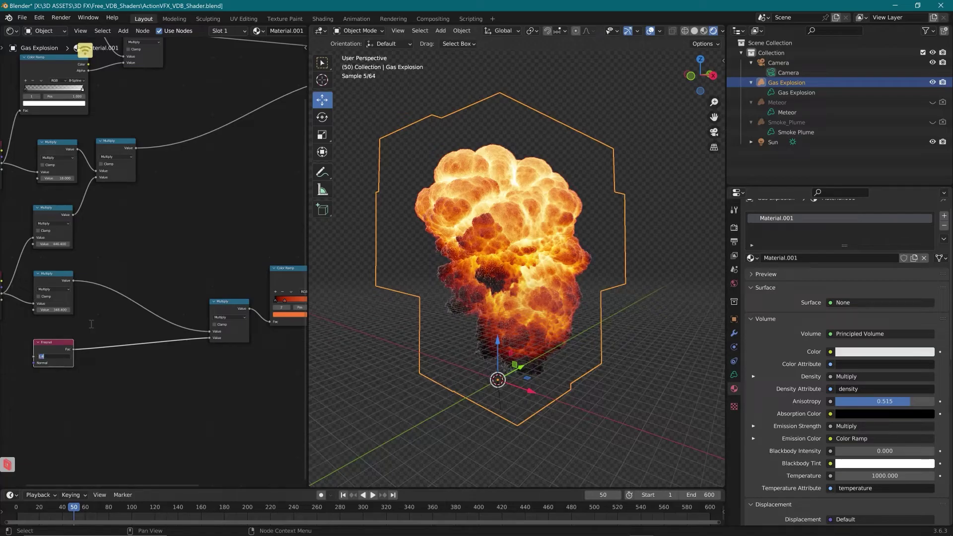
{"action": "type", "text": "1.3"}
{"action": "key", "text": "Return"}
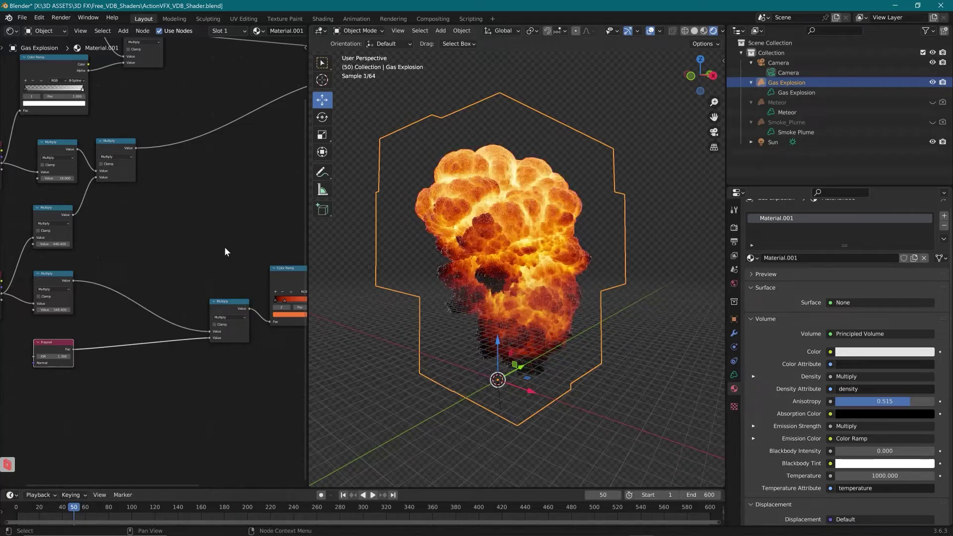
{"action": "left_click", "coordinate": [55, 356]}
{"action": "type", "text": "1.2"}
{"action": "key", "text": "Return"}
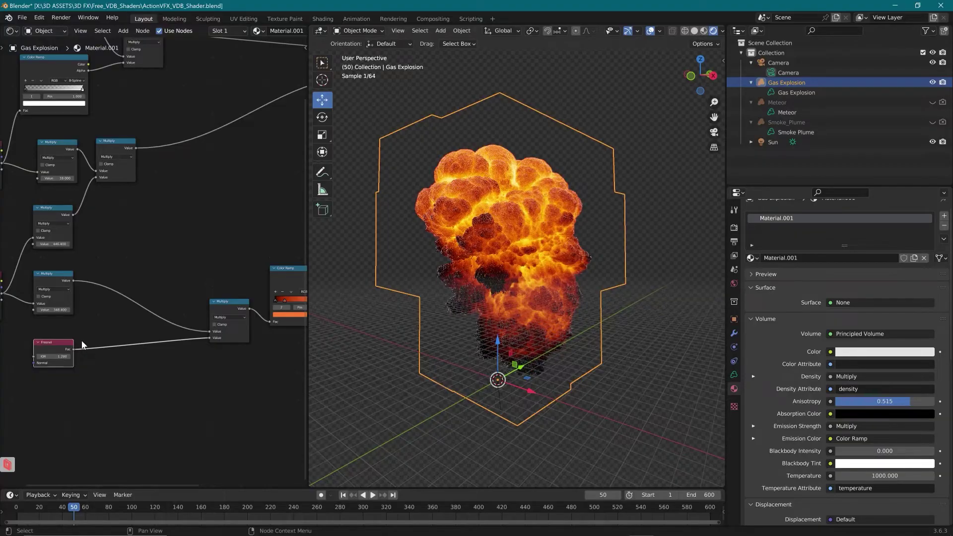
Step: Try a Fresnel IOR of 1.5, then settle on 1.4
{"action": "left_click", "coordinate": [54, 356]}
{"action": "type", "text": "1.5"}
{"action": "key", "text": "Return"}
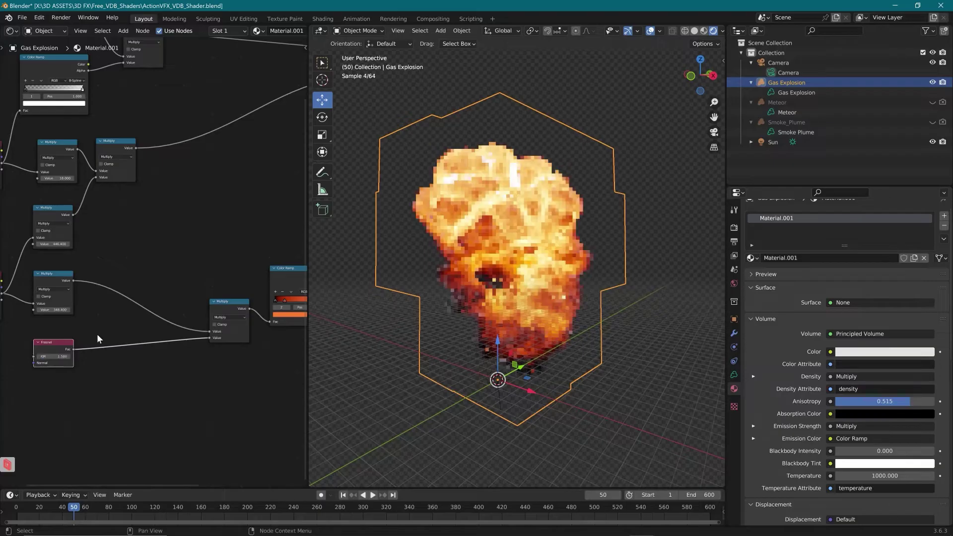
{"action": "mouse_move", "coordinate": [522, 244]}
{"action": "middle_mouse_down"}
{"action": "mouse_move", "coordinate": [529, 231]}
{"action": "mouse_move", "coordinate": [574, 237]}
{"action": "mouse_move", "coordinate": [507, 248]}
{"action": "middle_mouse_up"}
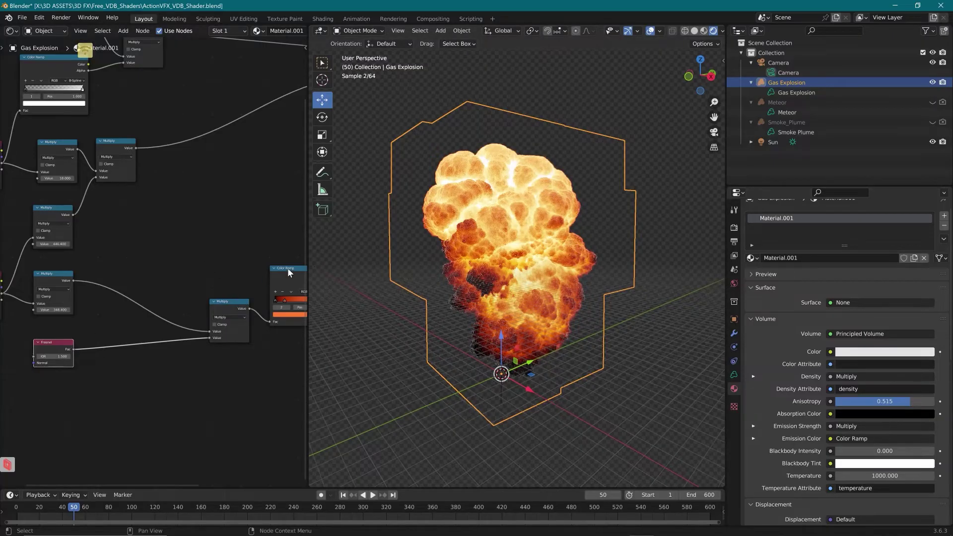
{"action": "left_click", "coordinate": [62, 358]}
{"action": "type", "text": "1.4"}
{"action": "key", "text": "Return"}
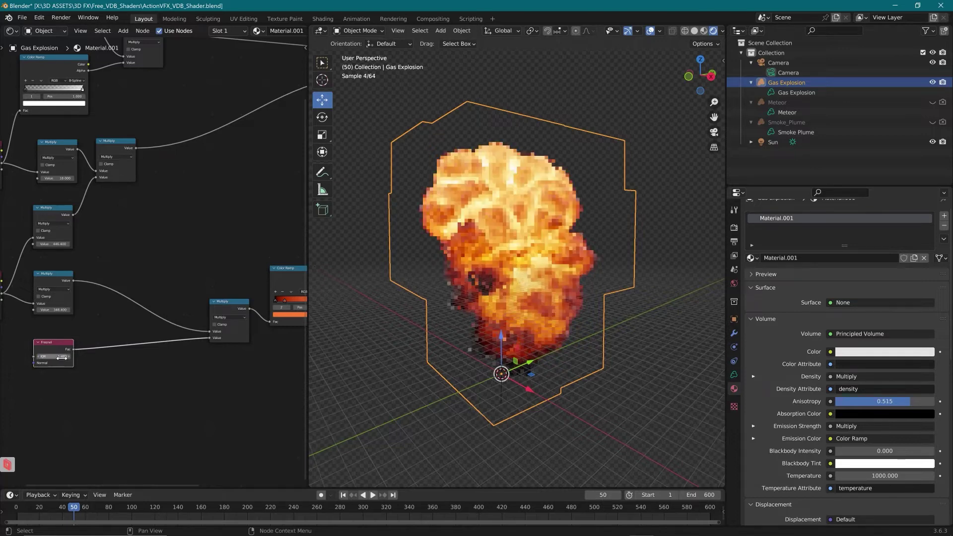
Step: Rearrange the Multiply and Color Ramp nodes so the emission ramp sits centred
{"action": "middle_click_drag", "start_coordinate": [204, 268], "coordinate": [124, 281]}
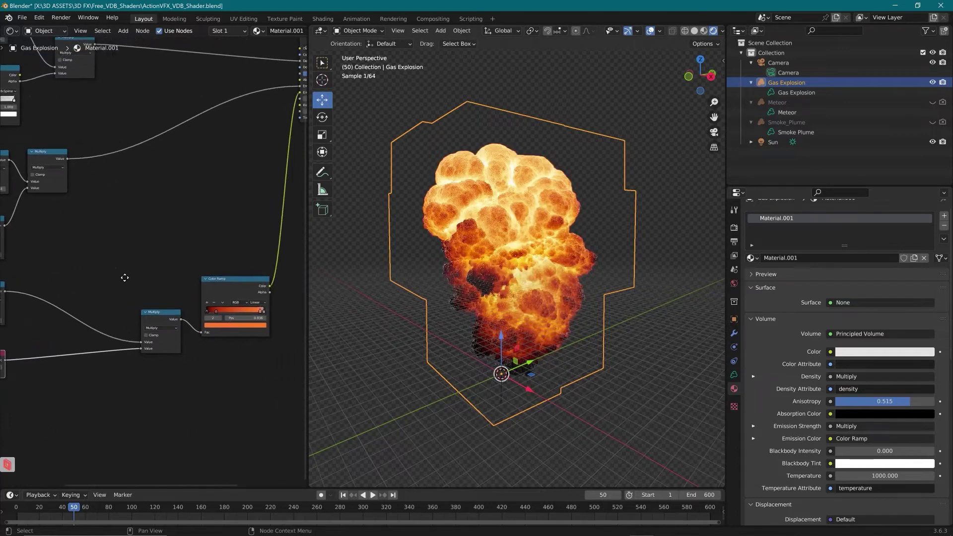
{"action": "left_click_drag", "start_coordinate": [149, 315], "coordinate": [122, 331]}
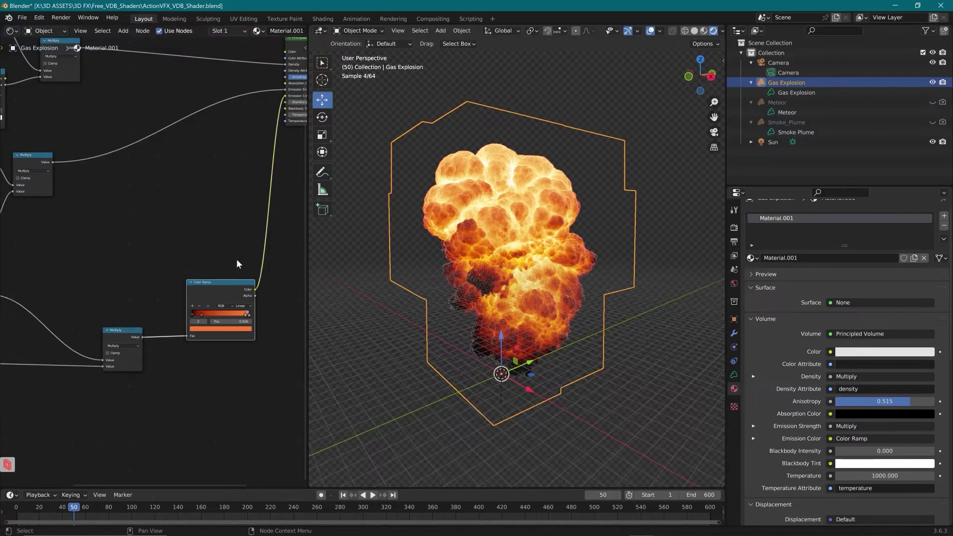
{"action": "middle_click_drag", "start_coordinate": [237, 259], "coordinate": [179, 264]}
{"action": "scroll", "coordinate": [213, 281], "scroll_direction": "up", "scroll_amount": 1}
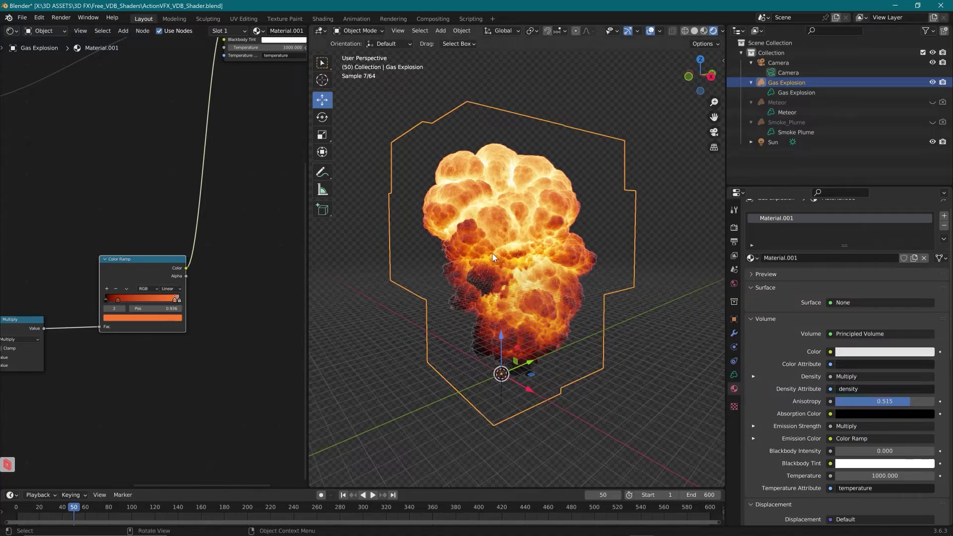
{"action": "middle_click_drag", "start_coordinate": [486, 281], "coordinate": [521, 252]}
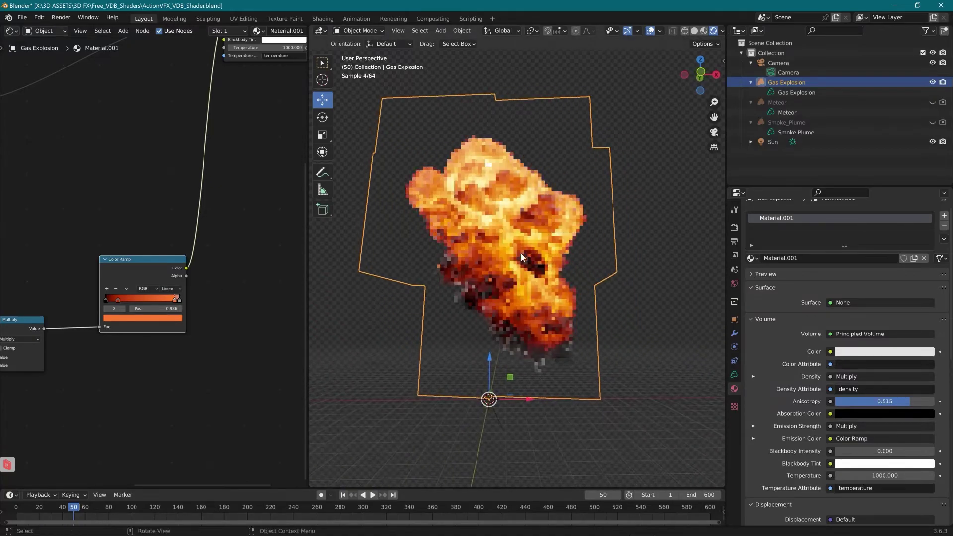
Step: Slide the orange ramp stop left, then back right to 0.608, checking the fireball
{"action": "left_click", "coordinate": [105, 300]}
{"action": "scroll", "coordinate": [131, 305], "scroll_direction": "up", "scroll_amount": 2}
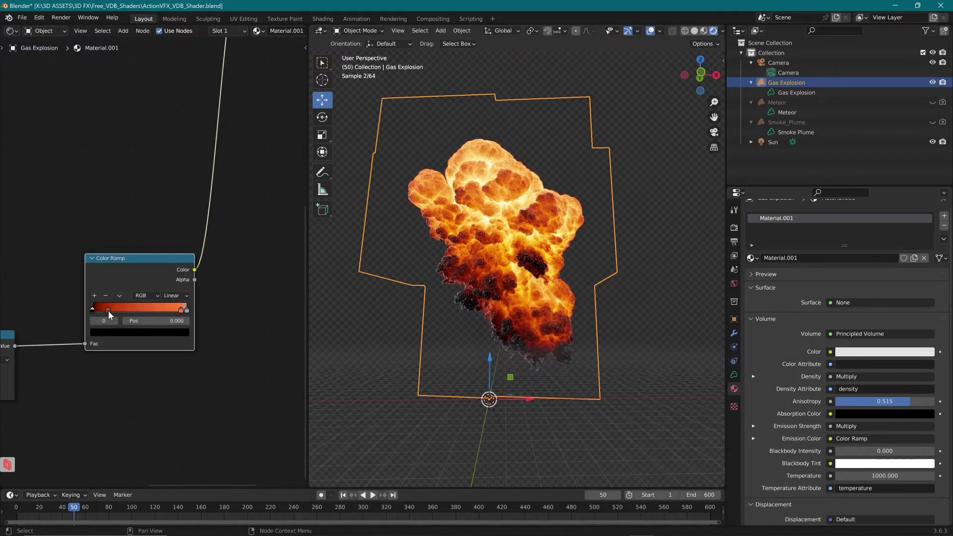
{"action": "left_click", "coordinate": [181, 311]}
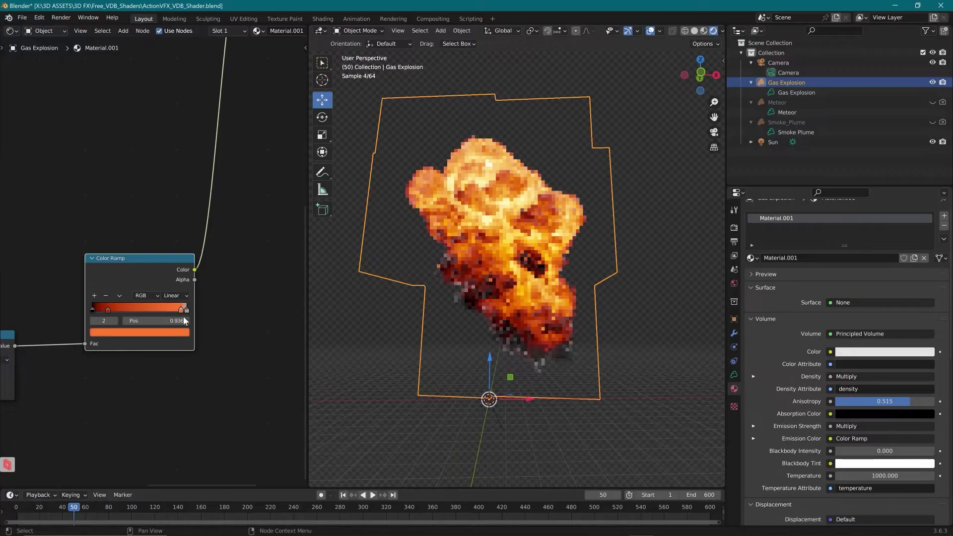
{"action": "left_click", "coordinate": [187, 311]}
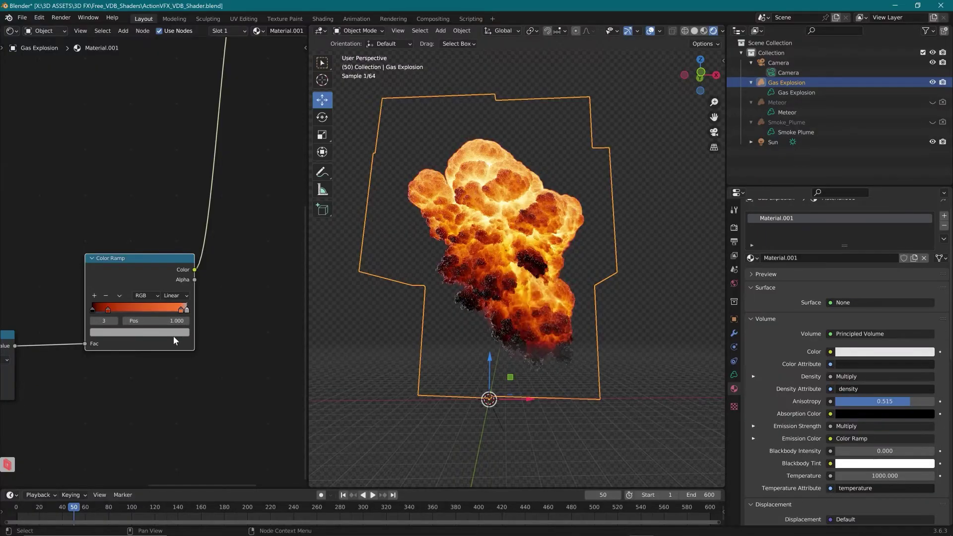
{"action": "middle_click_drag", "start_coordinate": [521, 268], "coordinate": [479, 278]}
{"action": "left_click_drag", "start_coordinate": [181, 311], "coordinate": [121, 314]}
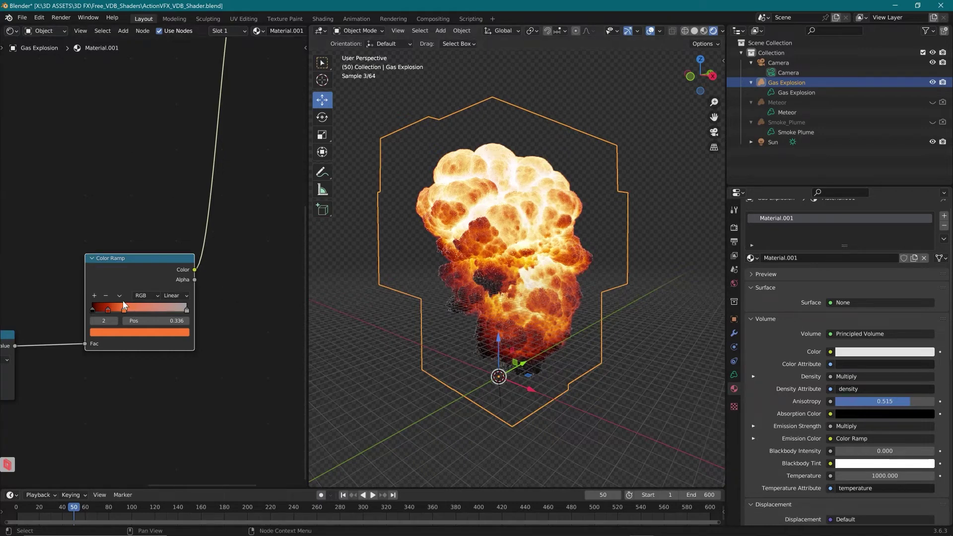
{"action": "middle_click_drag", "start_coordinate": [508, 229], "coordinate": [473, 263]}
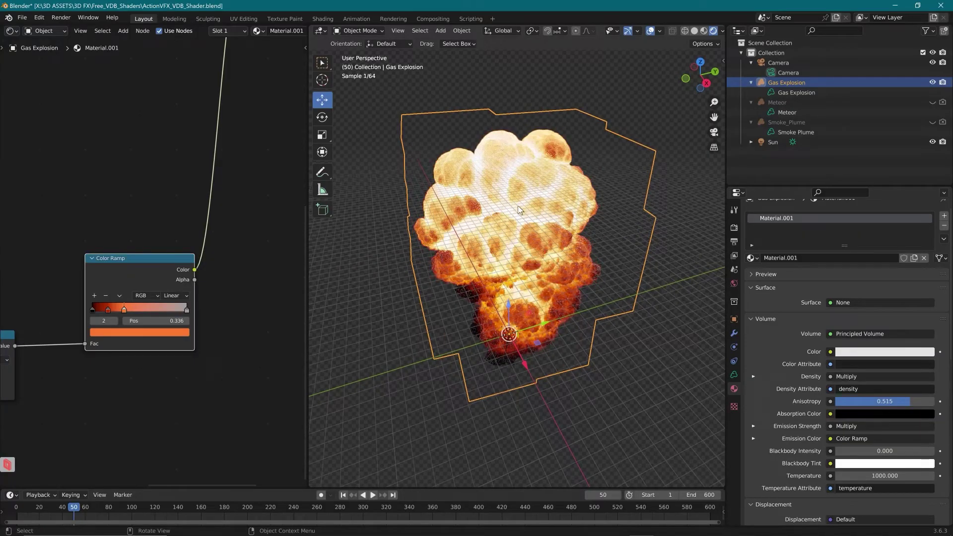
{"action": "middle_click_drag", "start_coordinate": [511, 231], "coordinate": [517, 208]}
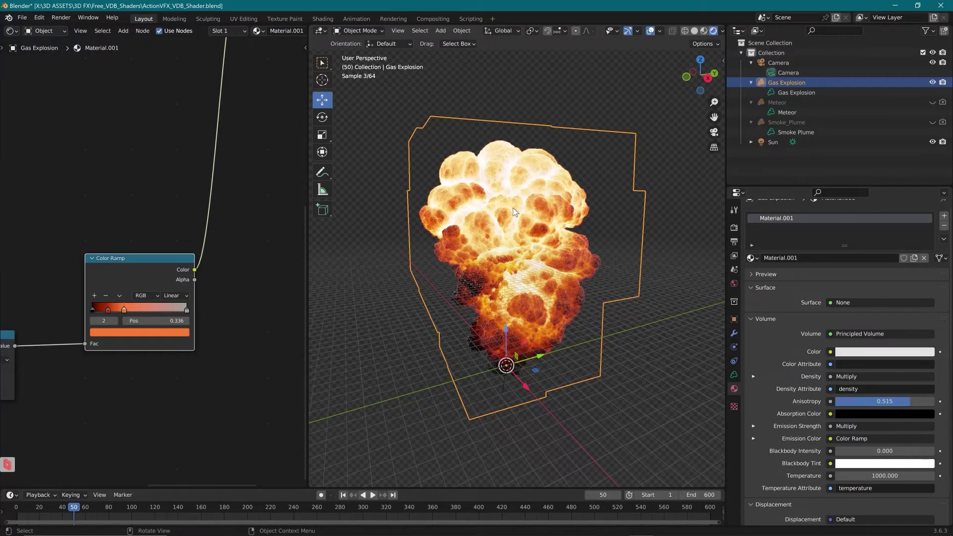
{"action": "left_click_drag", "start_coordinate": [124, 310], "coordinate": [178, 312]}
{"action": "left_click", "coordinate": [187, 310]}
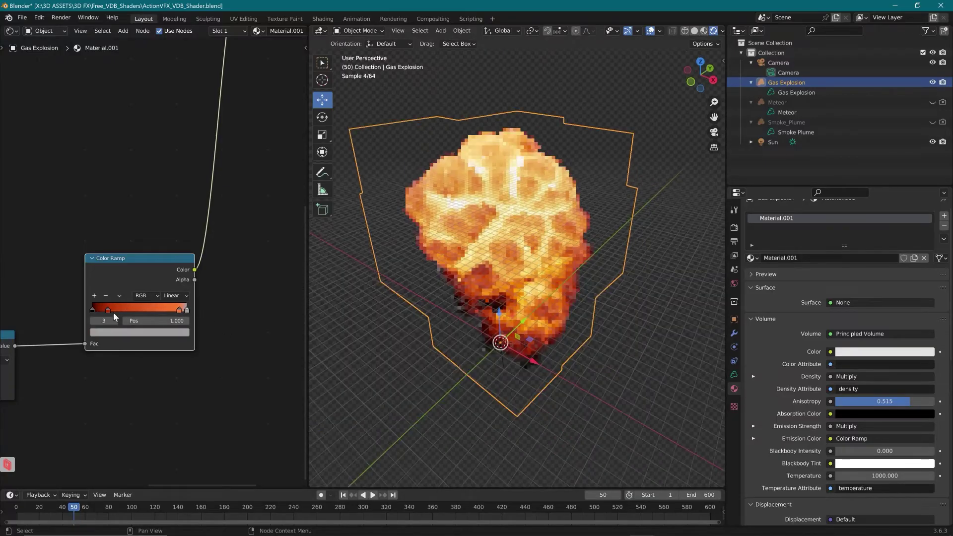
{"action": "mouse_move", "coordinate": [108, 311]}
{"action": "left_mouse_down"}
{"action": "mouse_move", "coordinate": [142, 312]}
{"action": "mouse_move", "coordinate": [123, 312]}
{"action": "left_mouse_up"}
{"action": "middle_click_drag", "start_coordinate": [470, 276], "coordinate": [453, 261]}
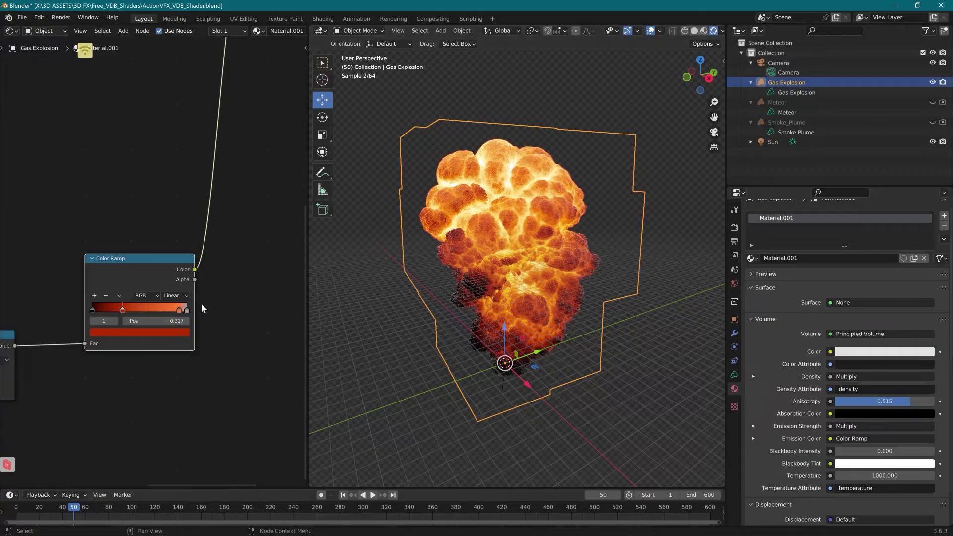
{"action": "left_click_drag", "start_coordinate": [124, 310], "coordinate": [139, 308]}
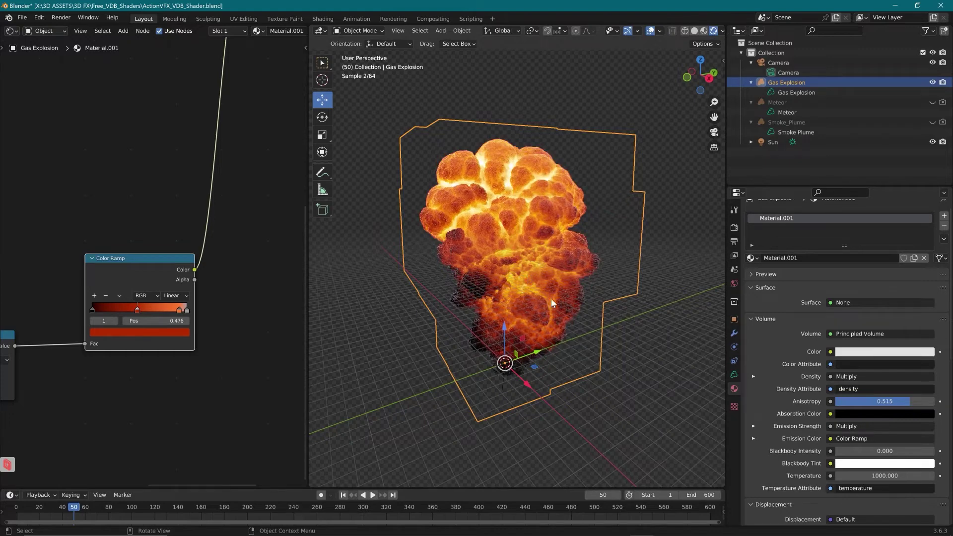
{"action": "middle_click_drag", "start_coordinate": [521, 290], "coordinate": [529, 276]}
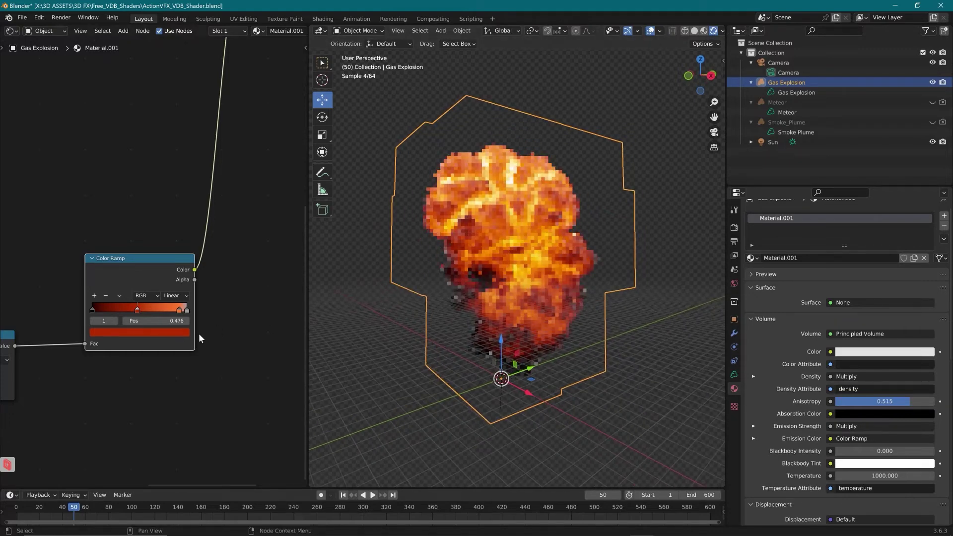
{"action": "key", "text": "ctrl+z"}
{"action": "key", "text": "ctrl+z"}
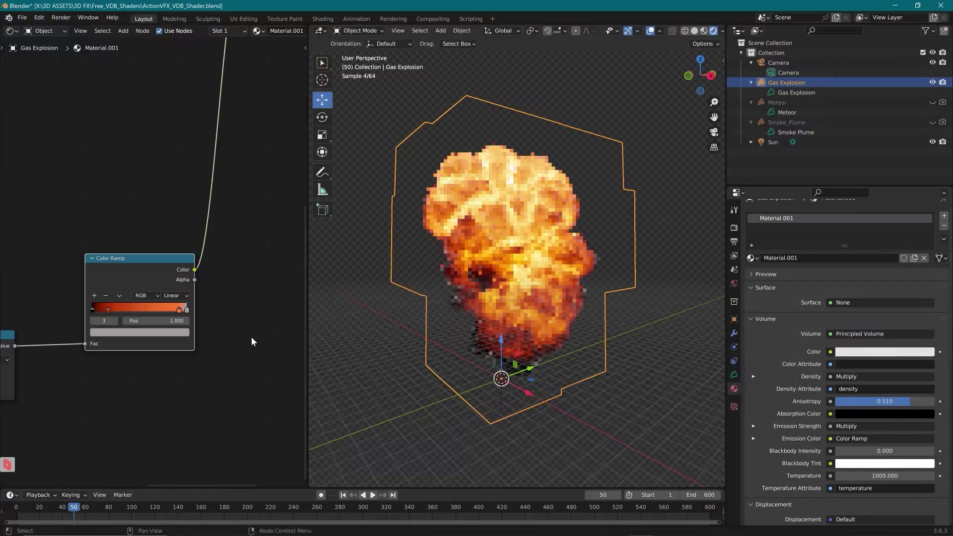
{"action": "left_click", "coordinate": [108, 310]}
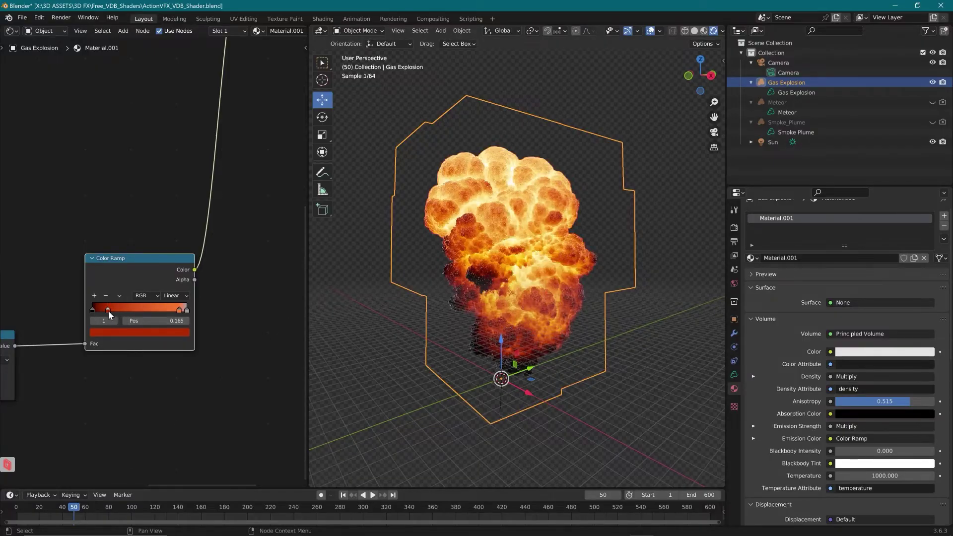
{"action": "left_click", "coordinate": [156, 332]}
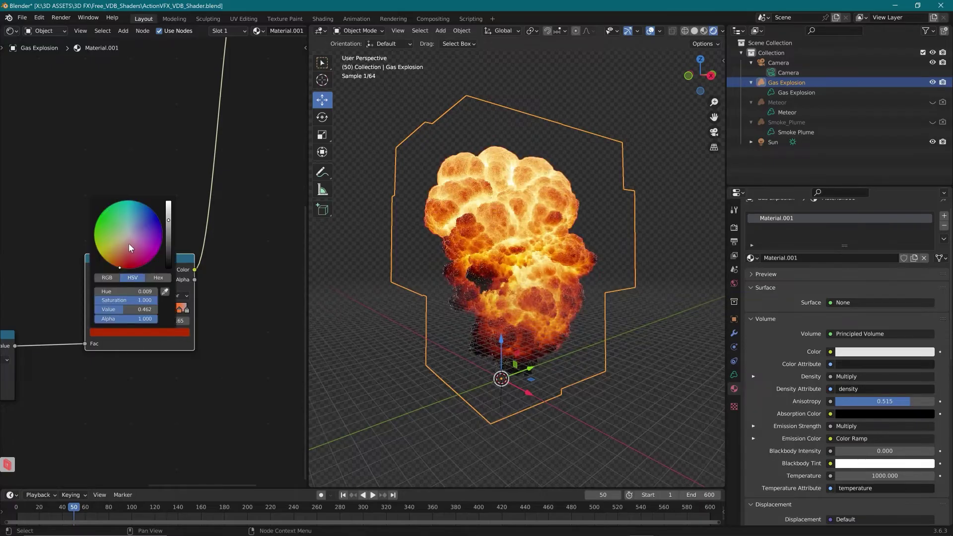
{"action": "left_click_drag", "start_coordinate": [121, 270], "coordinate": [160, 223]}
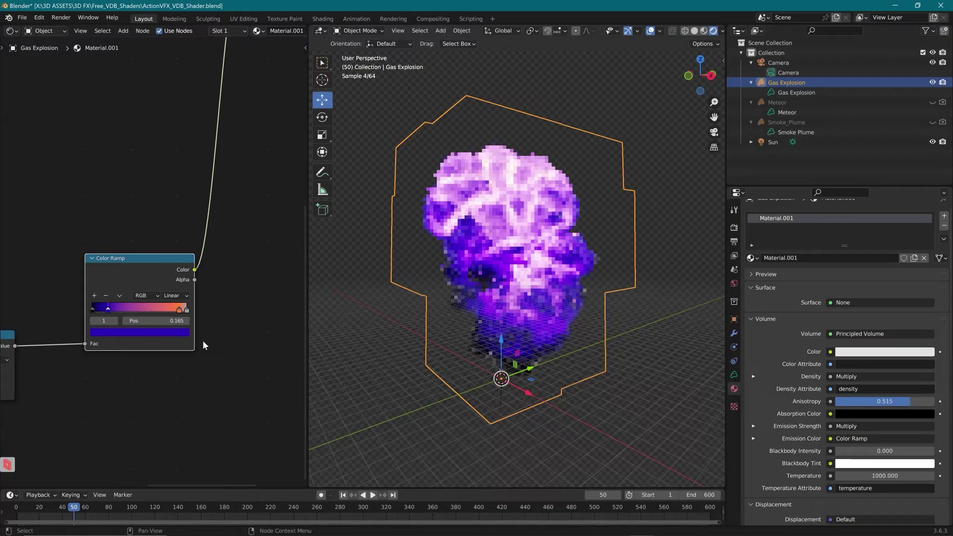
{"action": "left_click_drag", "start_coordinate": [177, 311], "coordinate": [152, 312]}
{"action": "left_click", "coordinate": [148, 333]}
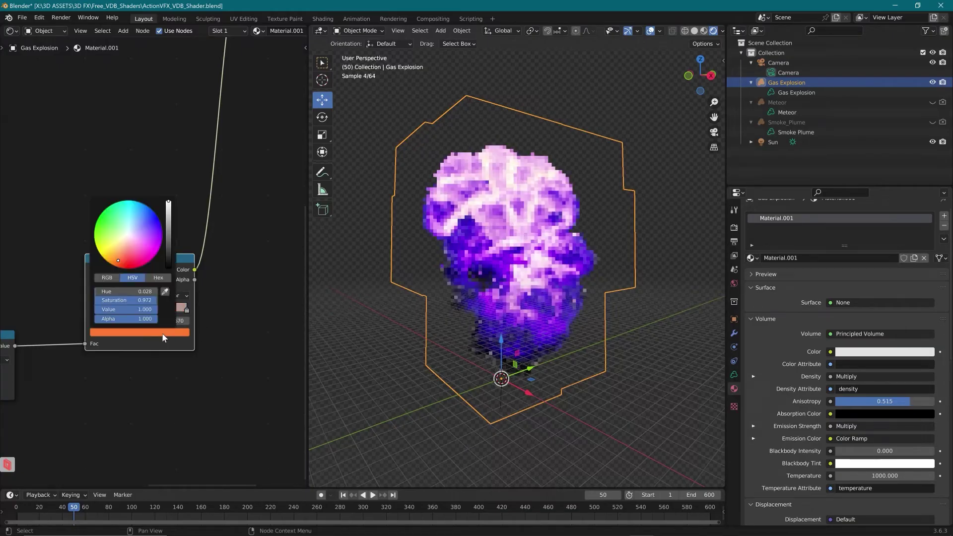
{"action": "left_click_drag", "start_coordinate": [127, 254], "coordinate": [119, 264]}
{"action": "middle_click_drag", "start_coordinate": [484, 266], "coordinate": [546, 298]}
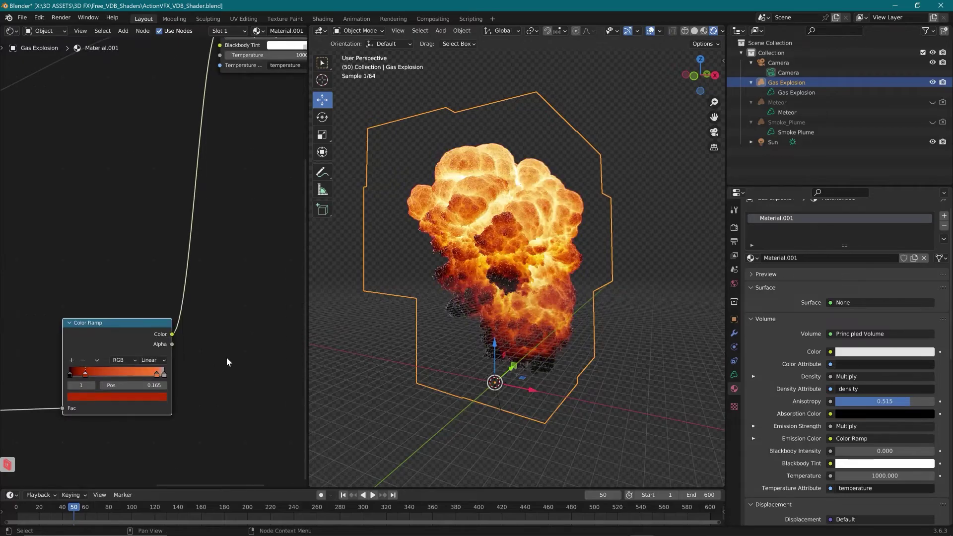
{"action": "scroll", "coordinate": [226, 357], "scroll_direction": "up", "scroll_amount": 2}
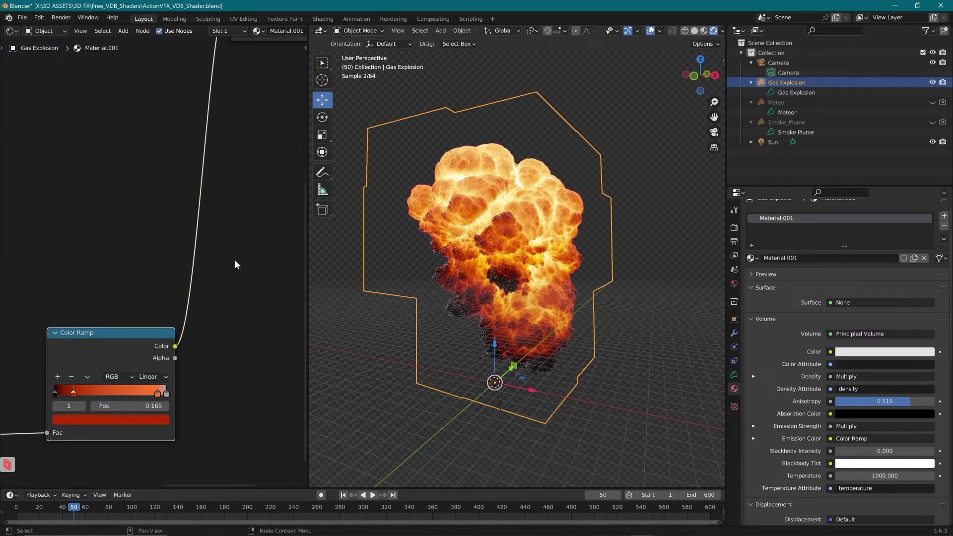
Step: Select Meteor to show its Material.002 nodes, framing the trail and the node graph
{"action": "left_click", "coordinate": [834, 111]}
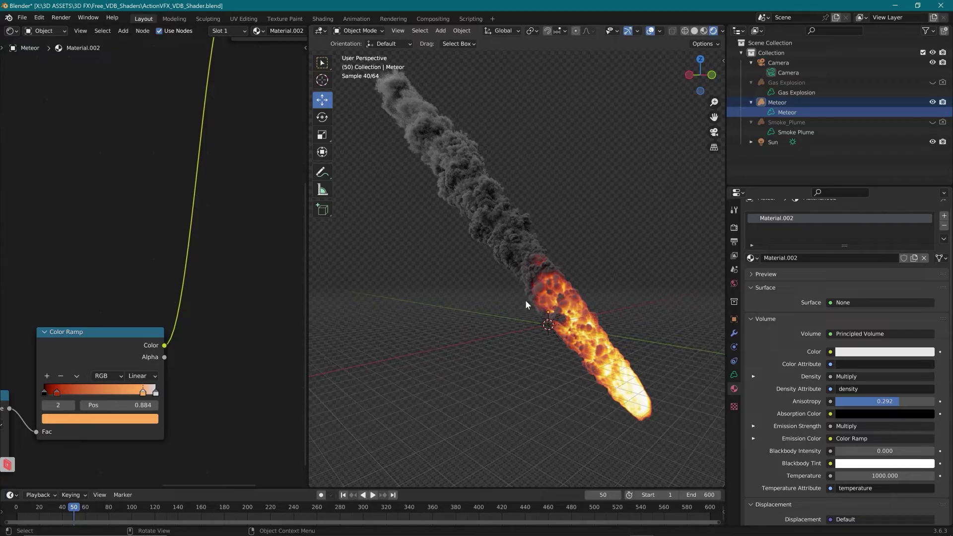
{"action": "middle_click_drag", "start_coordinate": [525, 300], "coordinate": [525, 291]}
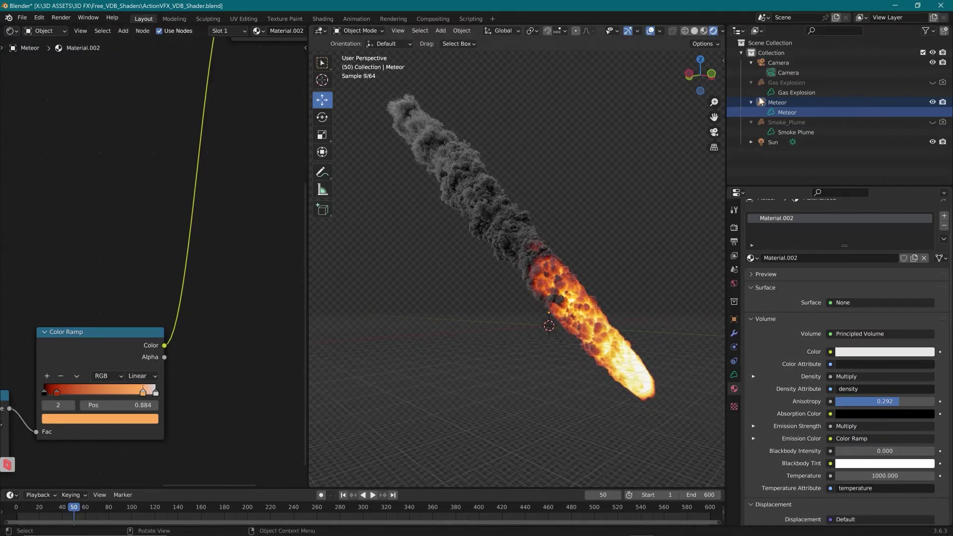
{"action": "scroll", "coordinate": [187, 213], "scroll_direction": "up", "scroll_amount": 3}
{"action": "middle_click_drag", "start_coordinate": [171, 256], "coordinate": [333, 254]}
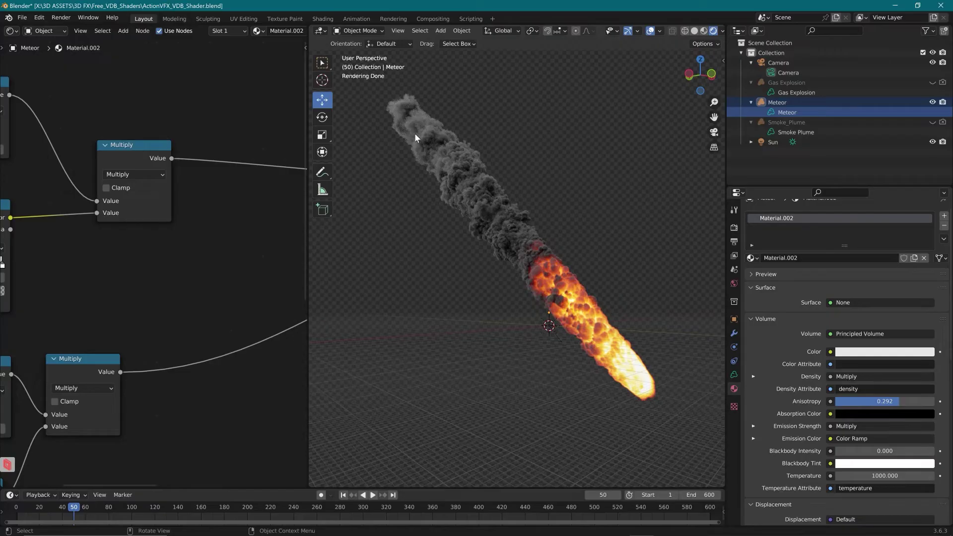
Step: Drag the Meteor's density Multiply node value down to about zero
{"action": "middle_click_drag", "start_coordinate": [50, 191], "coordinate": [161, 235]}
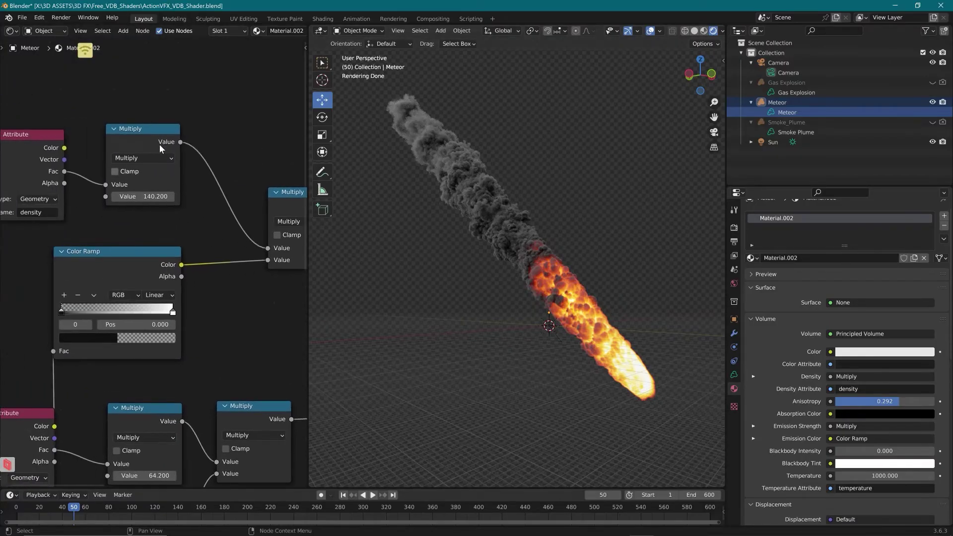
{"action": "left_click", "coordinate": [151, 131]}
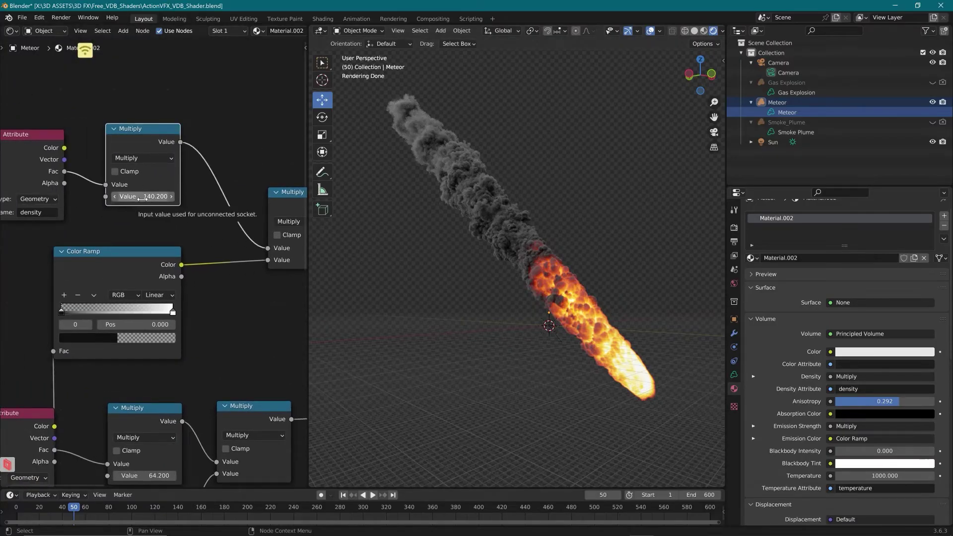
{"action": "middle_click_drag", "start_coordinate": [143, 198], "coordinate": [182, 187]}
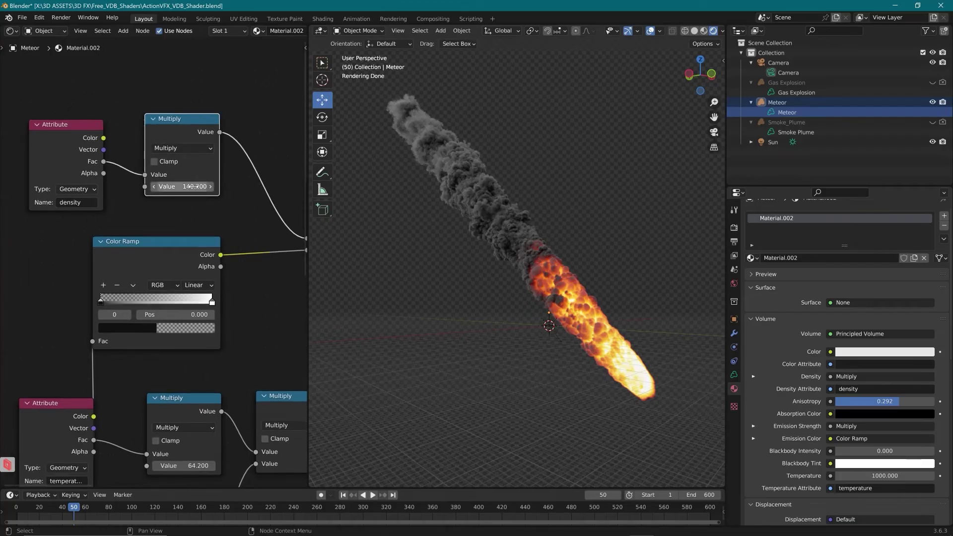
{"action": "mouse_move", "coordinate": [194, 186]}
{"action": "left_mouse_down"}
{"action": "mouse_move", "coordinate": [145, 187]}
{"action": "mouse_move", "coordinate": [201, 198]}
{"action": "left_mouse_up"}
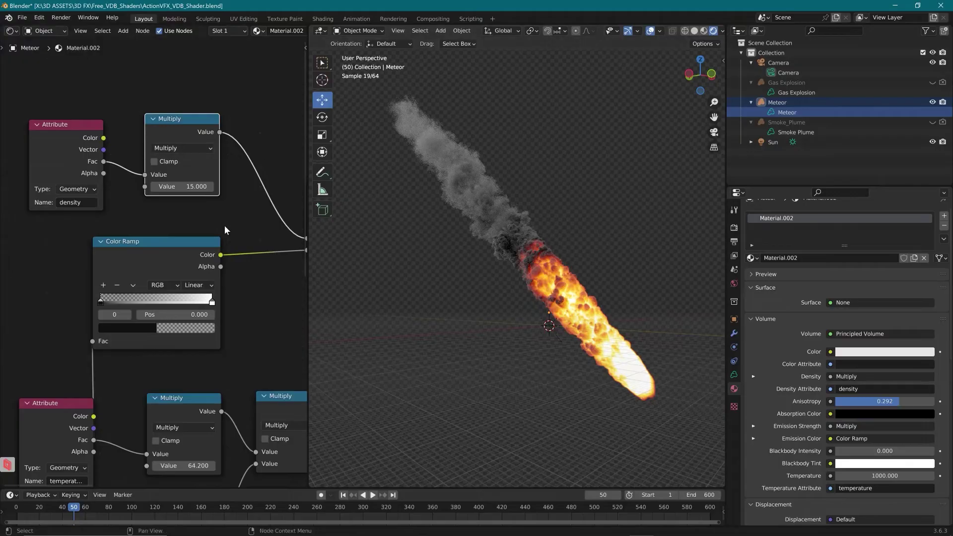
{"action": "left_click_drag", "start_coordinate": [190, 188], "coordinate": [283, 190]}
Step: Adjust the temperature multiplier and lower the emission Multiply value from 6.0 to 1.4
{"action": "scroll", "coordinate": [246, 354], "scroll_direction": "down", "scroll_amount": 5}
{"action": "scroll", "coordinate": [226, 364], "scroll_direction": "down", "scroll_amount": 5}
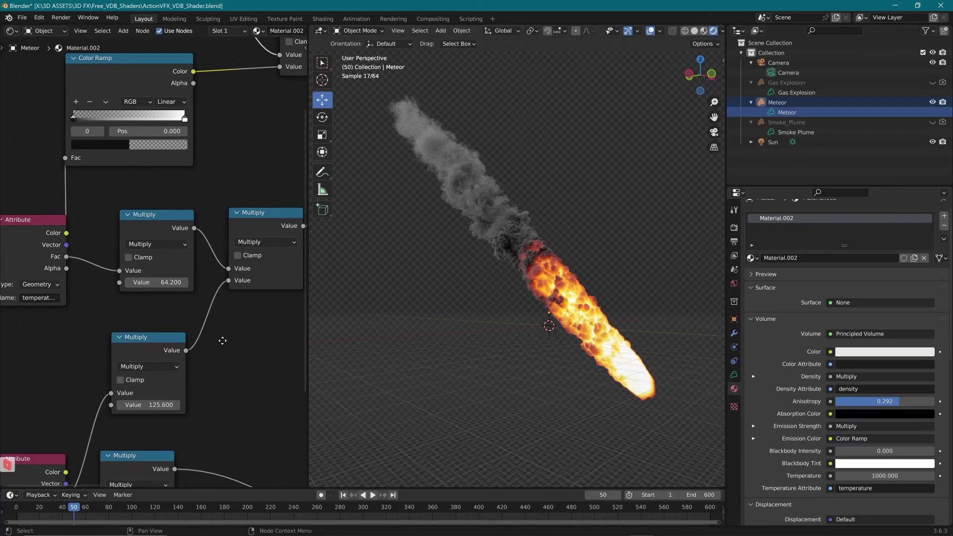
{"action": "scroll", "coordinate": [206, 390], "scroll_direction": "down", "scroll_amount": 4}
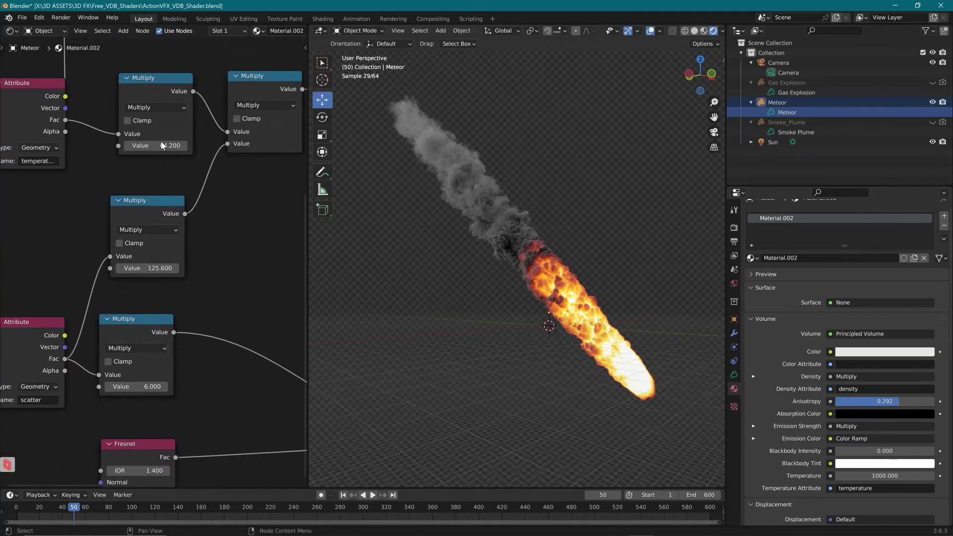
{"action": "left_click_drag", "start_coordinate": [162, 146], "coordinate": [133, 146]}
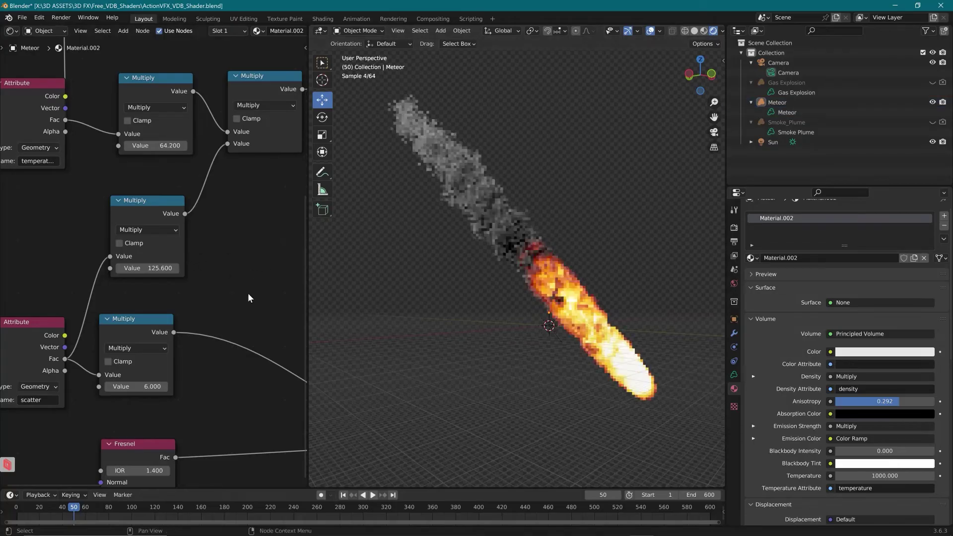
{"action": "middle_click_drag", "start_coordinate": [248, 381], "coordinate": [188, 327]}
{"action": "scroll", "coordinate": [223, 318], "scroll_direction": "down", "scroll_amount": 2}
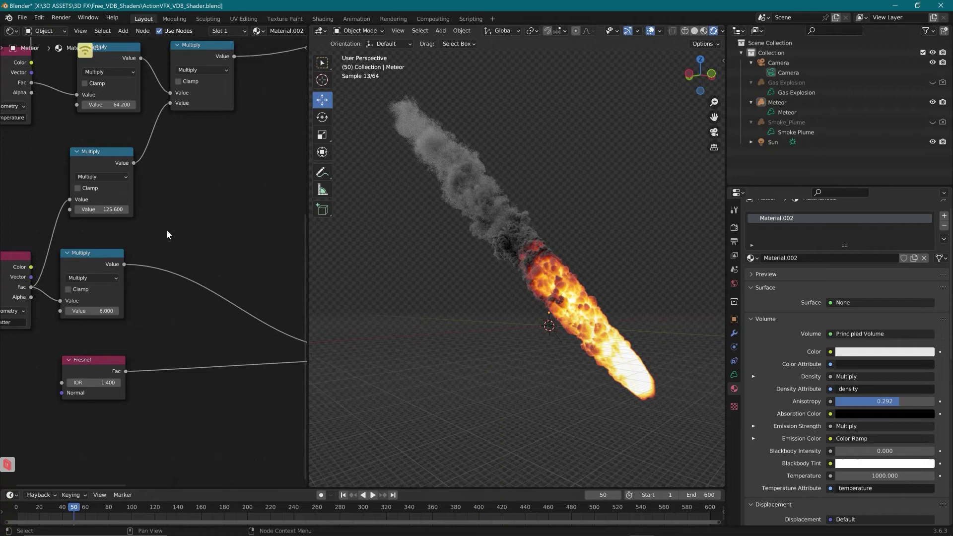
{"action": "mouse_move", "coordinate": [101, 312]}
{"action": "left_mouse_down"}
{"action": "mouse_move", "coordinate": [74, 312]}
{"action": "mouse_move", "coordinate": [101, 311]}
{"action": "left_mouse_up"}
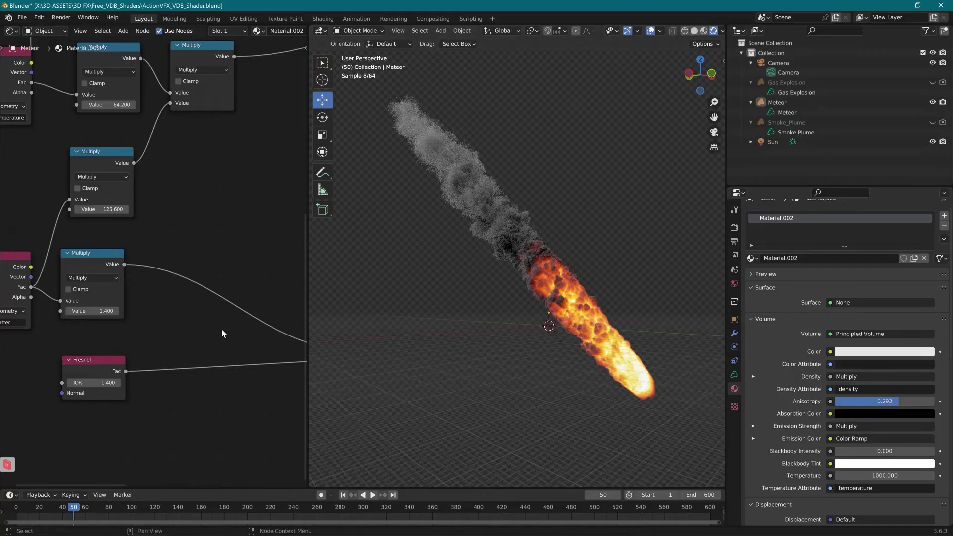
Step: Frame the whole emission Color Ramp node and orbit to a steeper view of the meteor trail
{"action": "middle_click_drag", "start_coordinate": [140, 311], "coordinate": [118, 308]}
{"action": "middle_click_drag", "start_coordinate": [209, 347], "coordinate": [91, 334]}
{"action": "scroll", "coordinate": [136, 313], "scroll_direction": "right", "scroll_amount": 5, "text": "ctrl"}
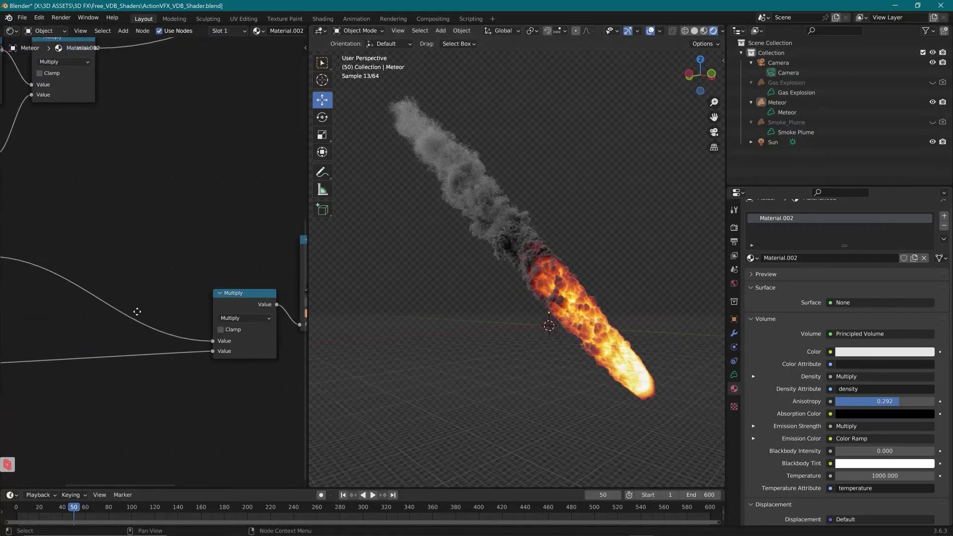
{"action": "middle_click_drag", "start_coordinate": [152, 233], "coordinate": [91, 250]}
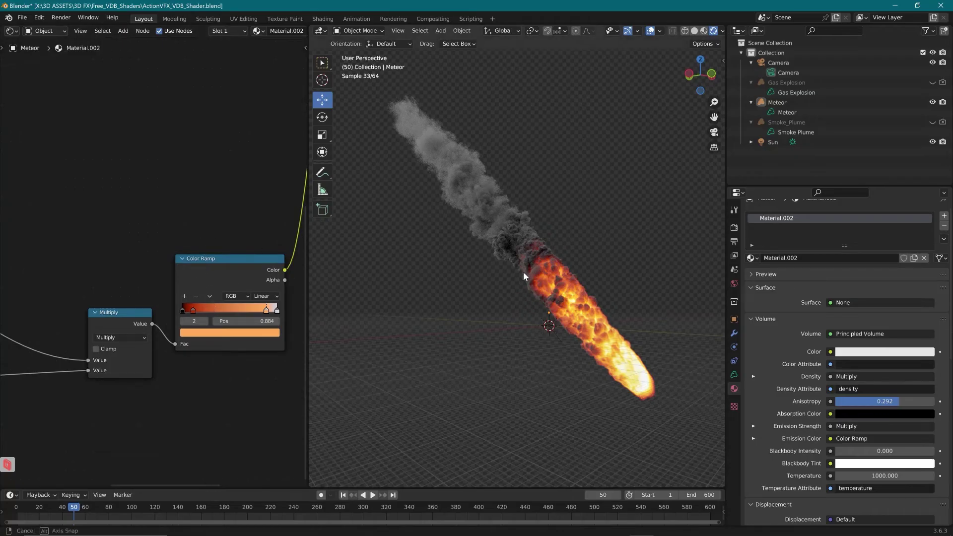
{"action": "middle_click_drag", "start_coordinate": [523, 272], "coordinate": [508, 224]}
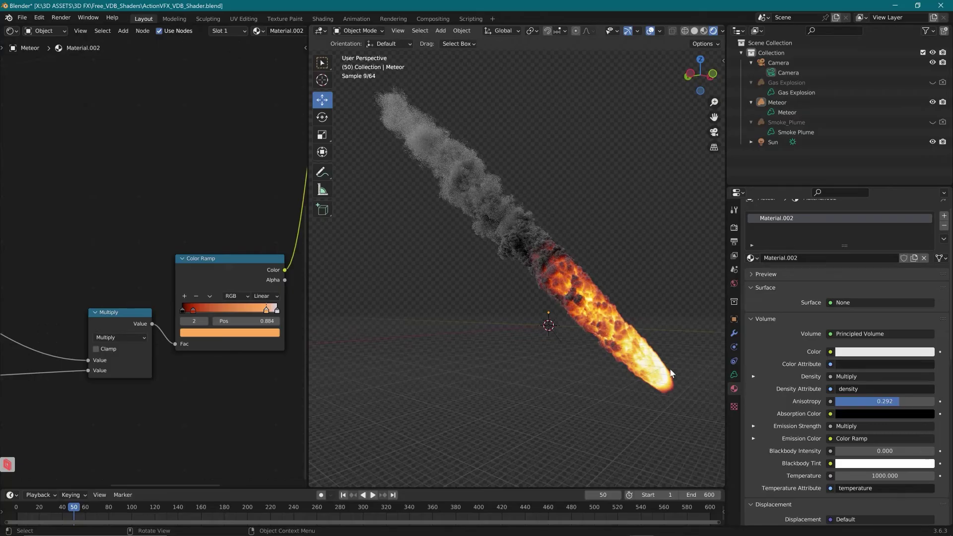
{"action": "middle_click_drag", "start_coordinate": [658, 378], "coordinate": [583, 338]}
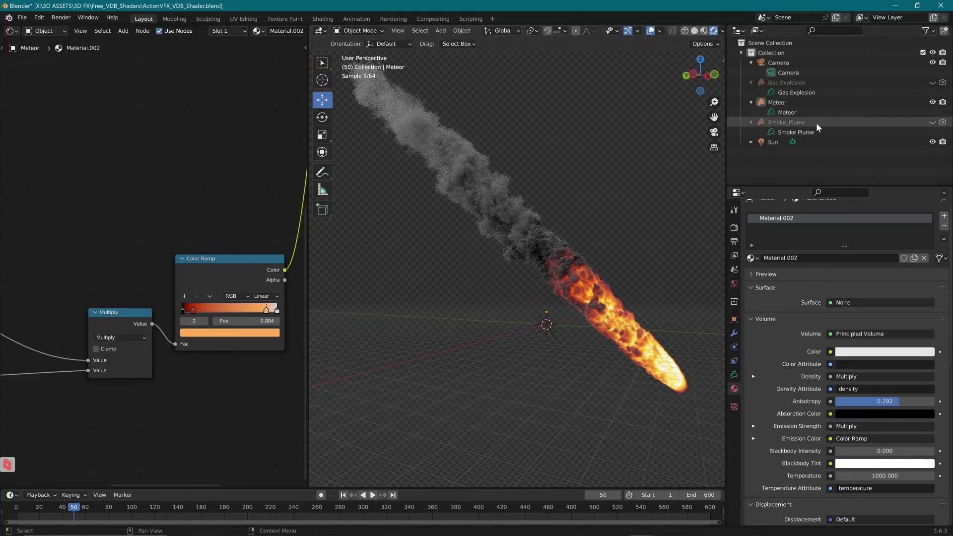
Step: Make Smoke_Plume the active, visible object and hide the Meteor
{"action": "left_click", "coordinate": [844, 123]}
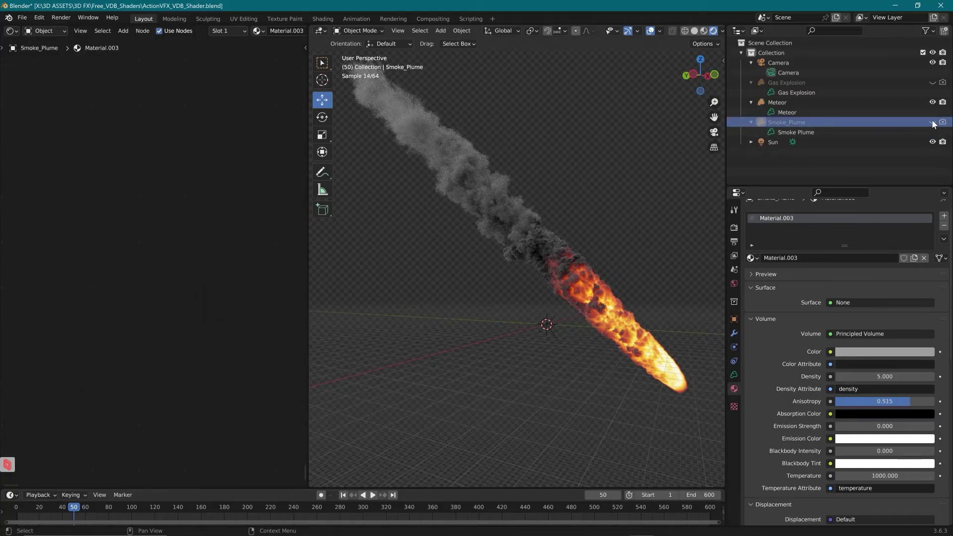
{"action": "left_click", "coordinate": [934, 103]}
{"action": "left_click", "coordinate": [934, 122]}
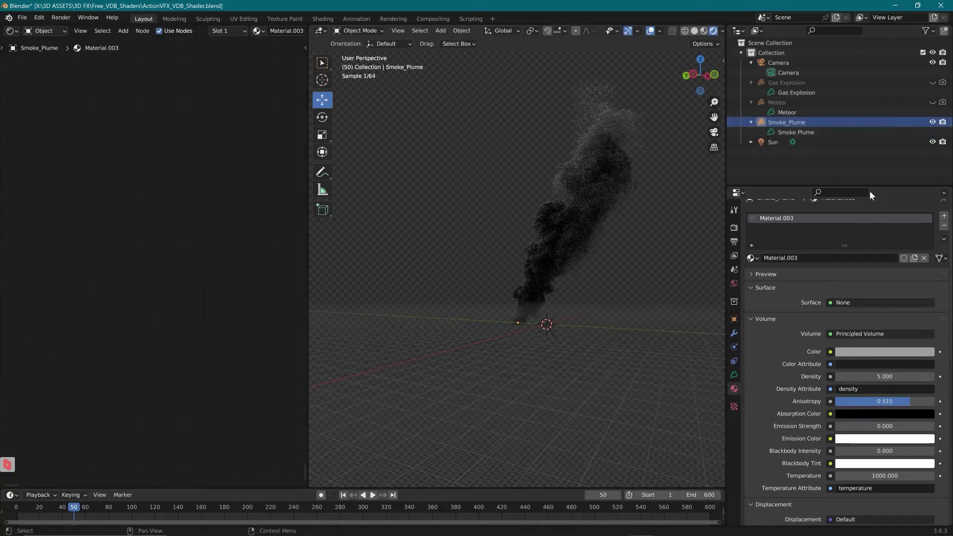
{"action": "middle_click_drag", "start_coordinate": [527, 302], "coordinate": [448, 304]}
Step: Frame Material.003's Principled Volume node and orbit around the smoke plume
{"action": "middle_click_drag", "start_coordinate": [166, 269], "coordinate": [221, 177]}
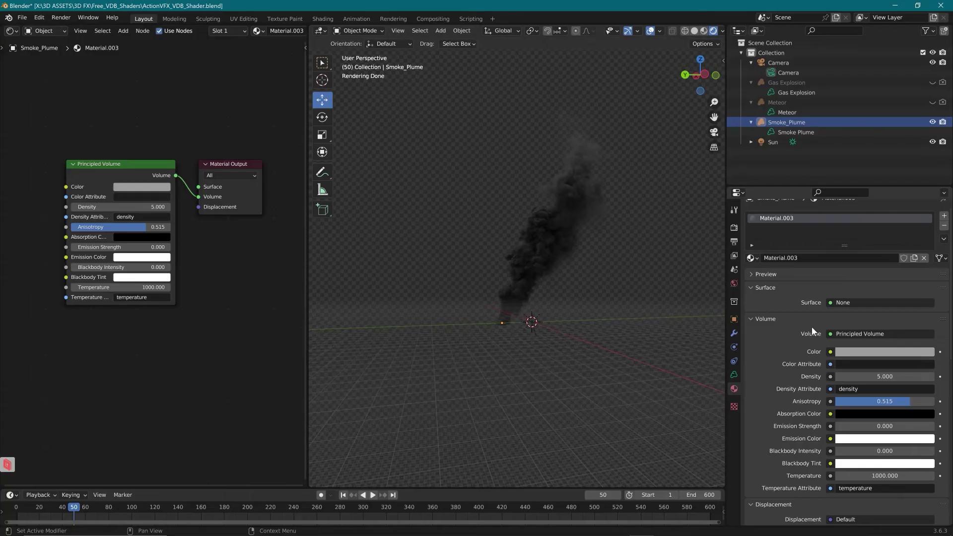
{"action": "scroll", "coordinate": [549, 252], "scroll_direction": "up", "scroll_amount": 3}
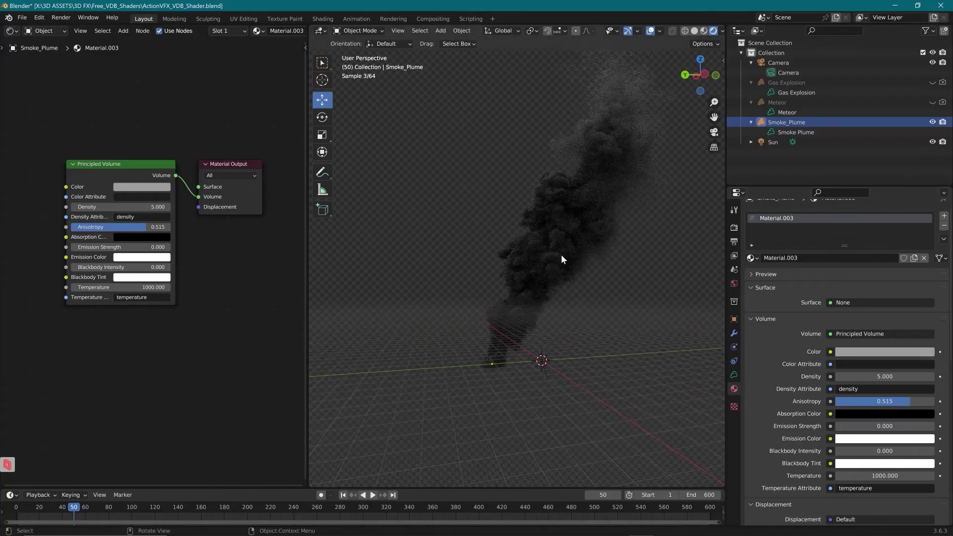
{"action": "middle_click_drag", "start_coordinate": [561, 254], "coordinate": [597, 251]}
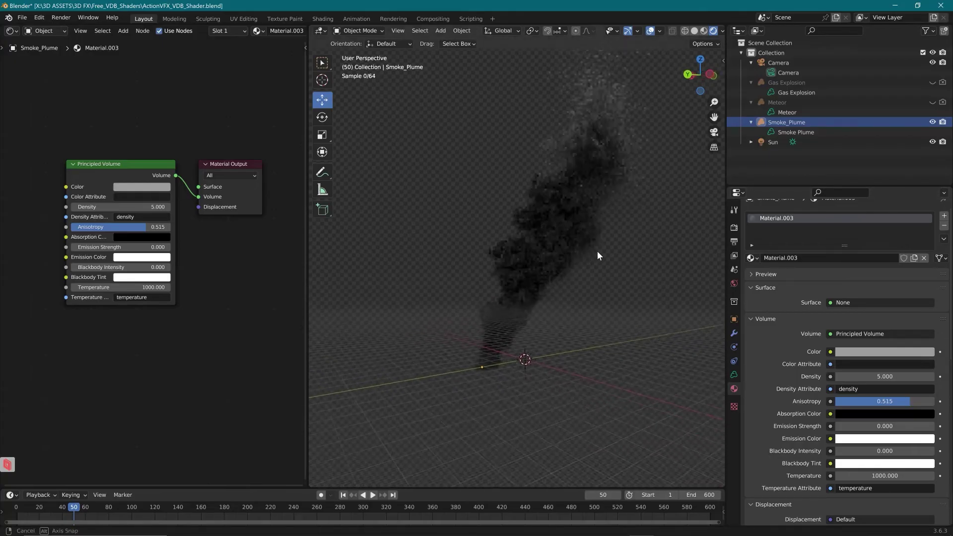
{"action": "left_click", "coordinate": [889, 352]}
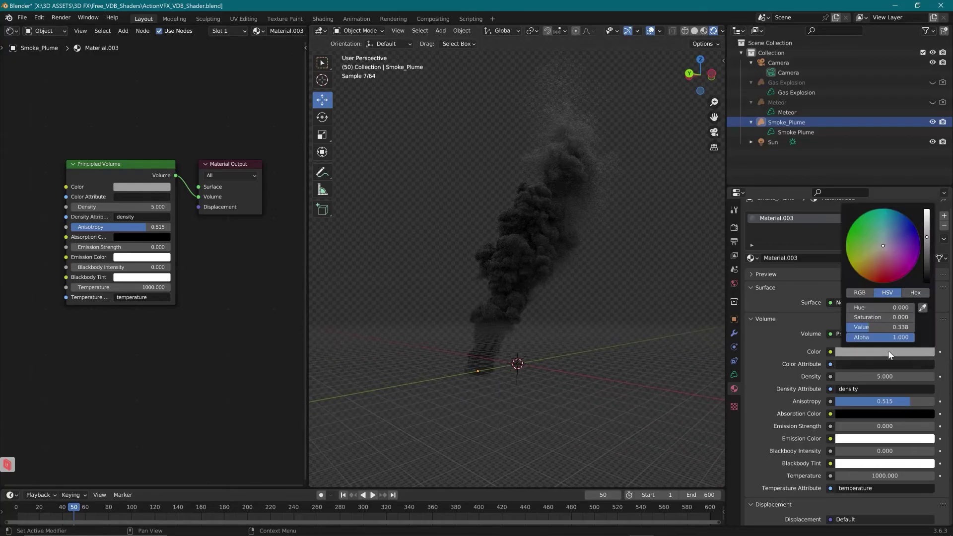
{"action": "left_click", "coordinate": [927, 215]}
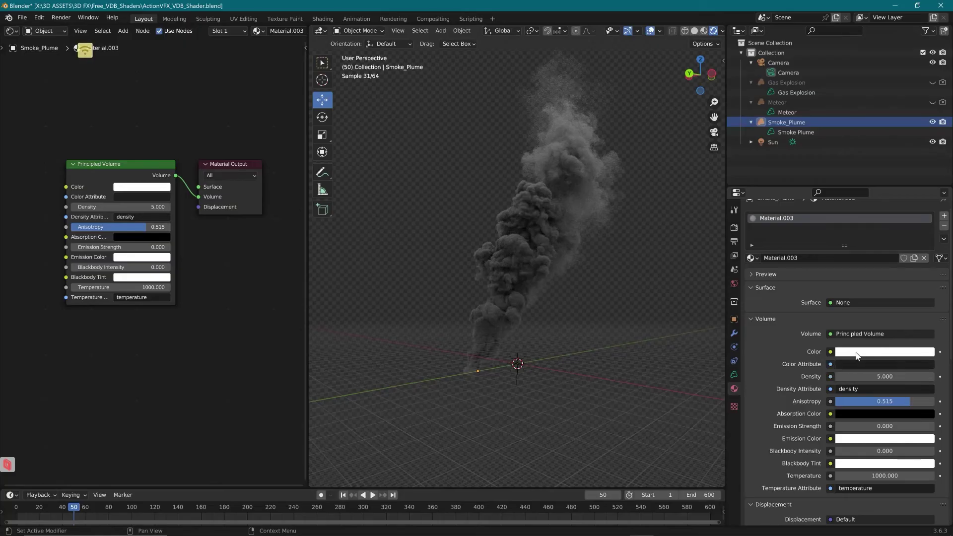
{"action": "left_click", "coordinate": [889, 353]}
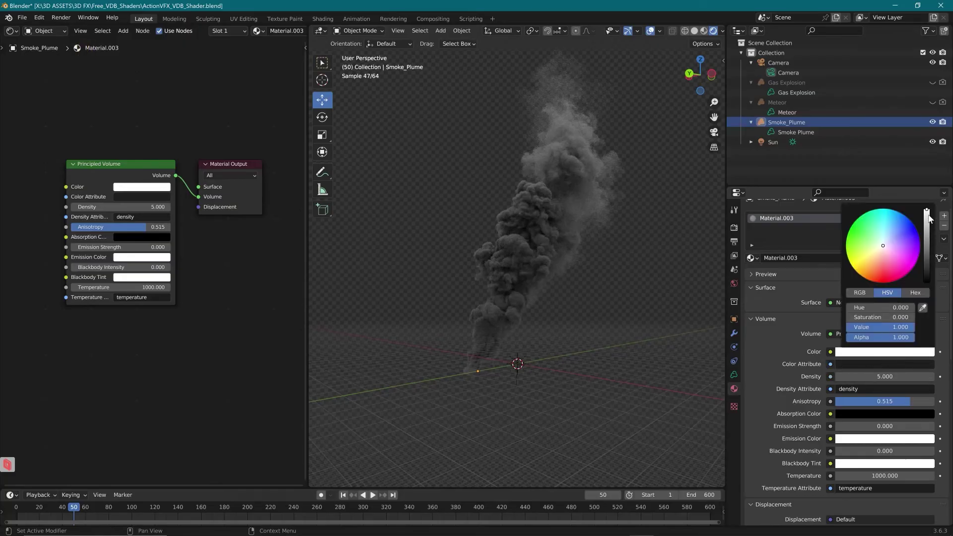
{"action": "left_click_drag", "start_coordinate": [892, 243], "coordinate": [893, 219]}
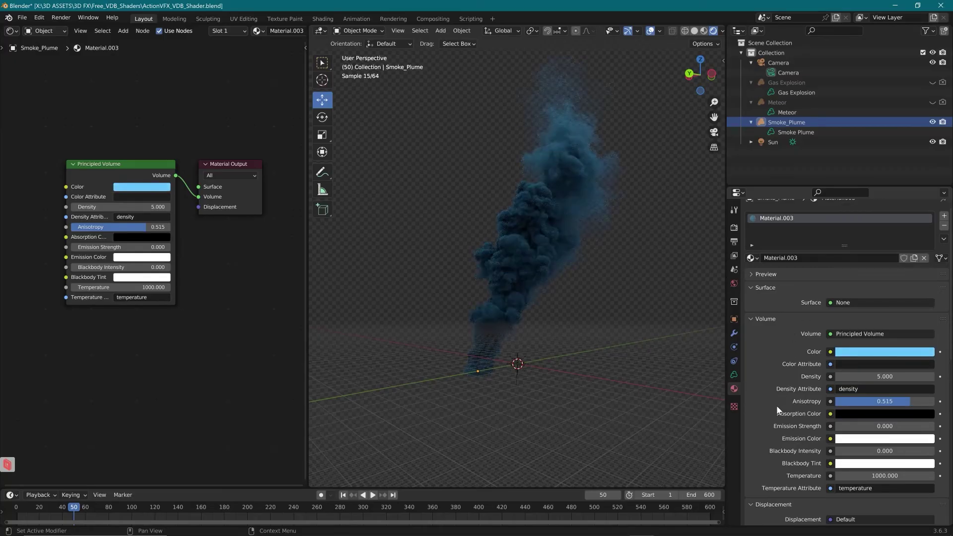
{"action": "key", "text": "ctrl+z"}
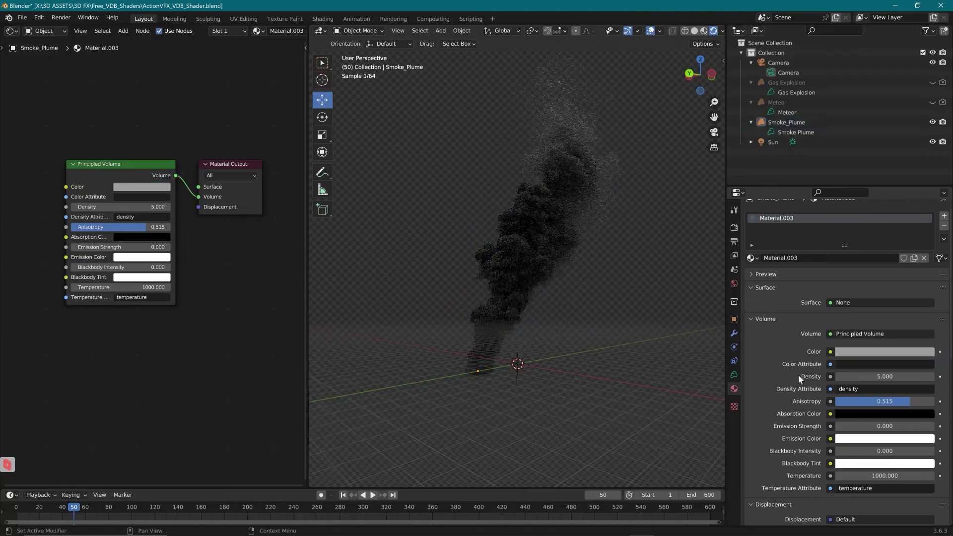
Step: Drop the smoke plume's volume density to 0, then raise it to 15.6
{"action": "left_click_drag", "start_coordinate": [893, 374], "coordinate": [860, 377]}
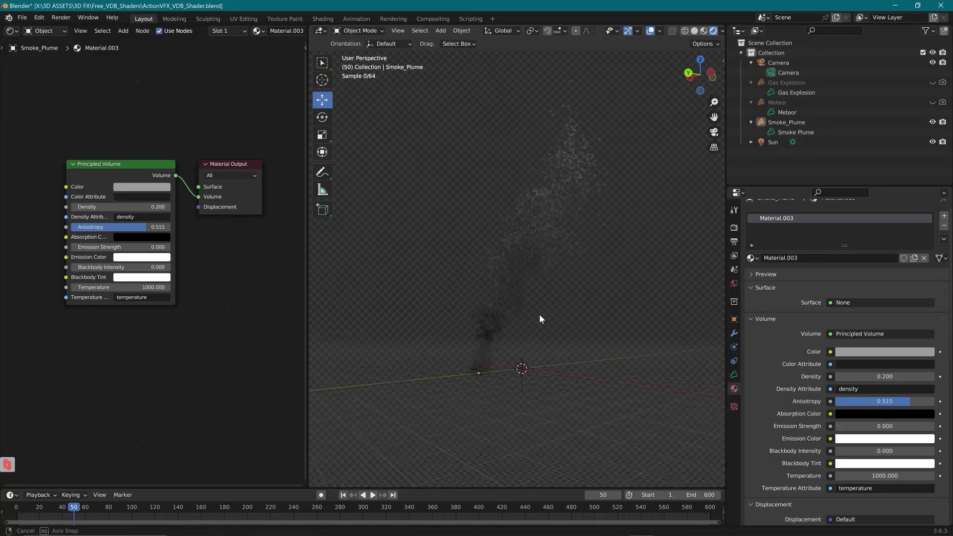
{"action": "mouse_move", "coordinate": [539, 314]}
{"action": "middle_mouse_down"}
{"action": "mouse_move", "coordinate": [515, 310]}
{"action": "mouse_move", "coordinate": [543, 316]}
{"action": "middle_mouse_up"}
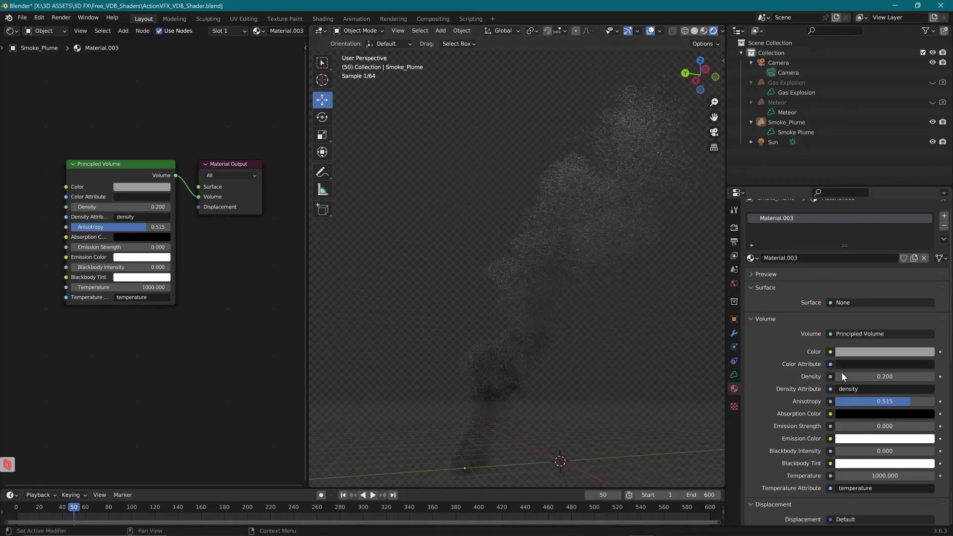
{"action": "left_click_drag", "start_coordinate": [842, 376], "coordinate": [934, 376]}
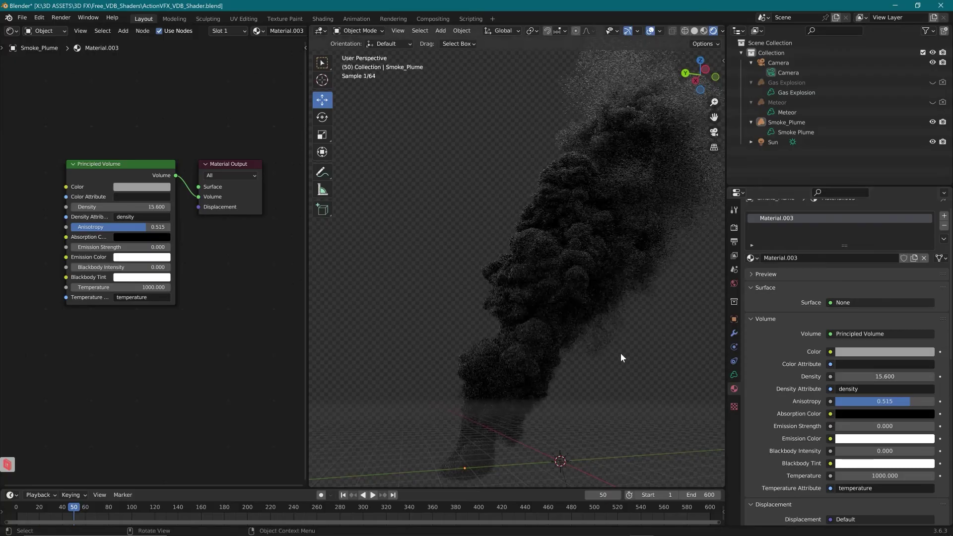
{"action": "scroll", "coordinate": [595, 357], "scroll_direction": "up", "scroll_amount": 2}
{"action": "scroll", "coordinate": [595, 357], "scroll_direction": "down", "scroll_amount": 2}
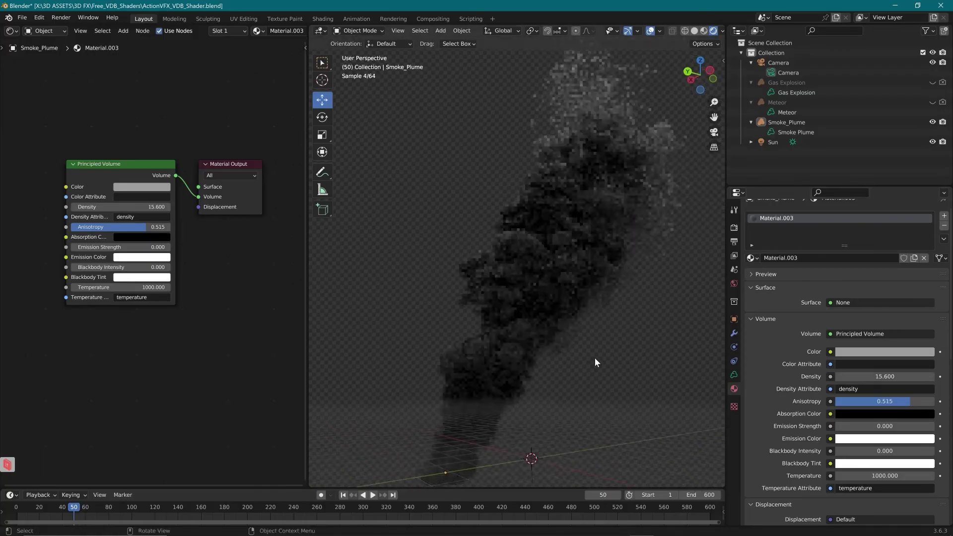
{"action": "mouse_move", "coordinate": [595, 358]}
{"action": "middle_mouse_down"}
{"action": "mouse_move", "coordinate": [569, 339]}
{"action": "mouse_move", "coordinate": [605, 353]}
{"action": "middle_mouse_up"}
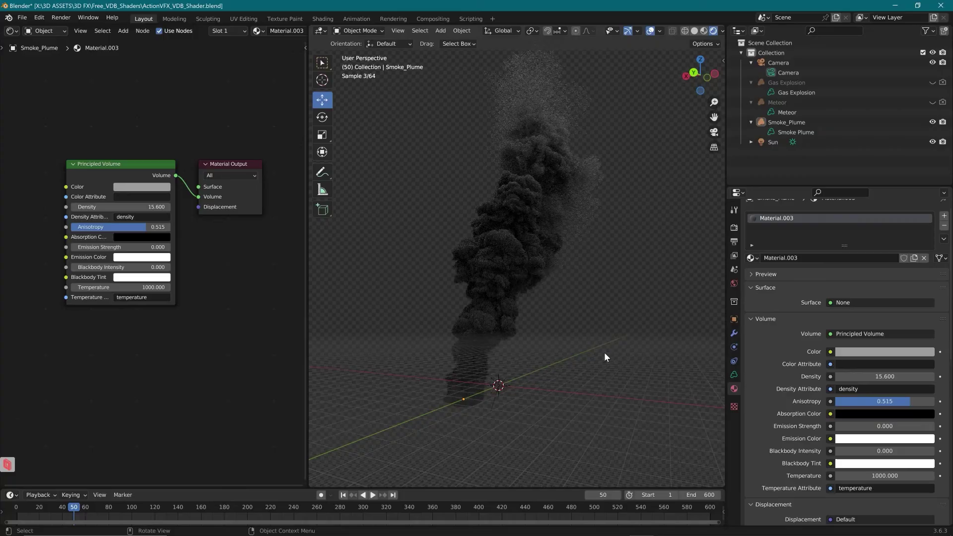
{"action": "middle_click_drag", "start_coordinate": [583, 311], "coordinate": [507, 331]}
{"action": "scroll", "coordinate": [507, 332], "scroll_direction": "down", "scroll_amount": 3}
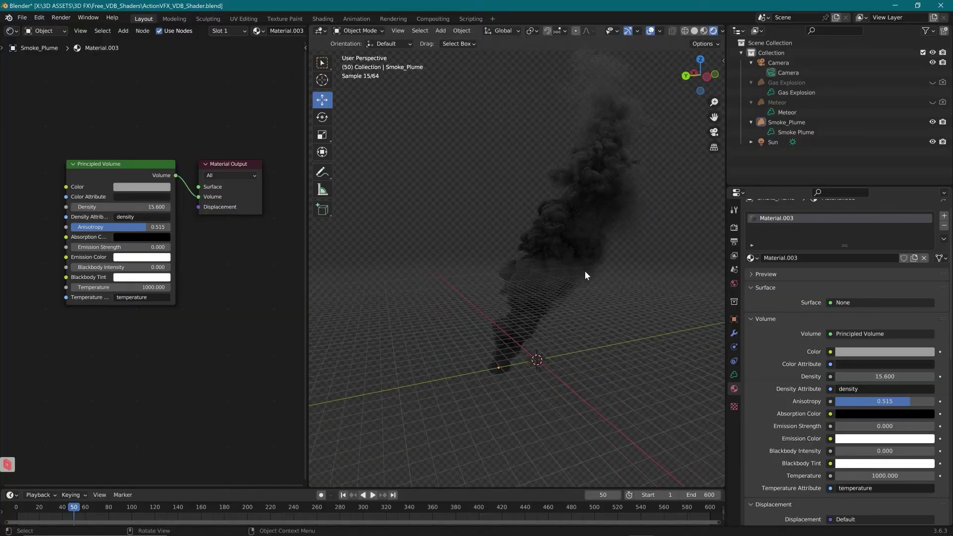
{"action": "middle_click_drag", "start_coordinate": [599, 263], "coordinate": [426, 271]}
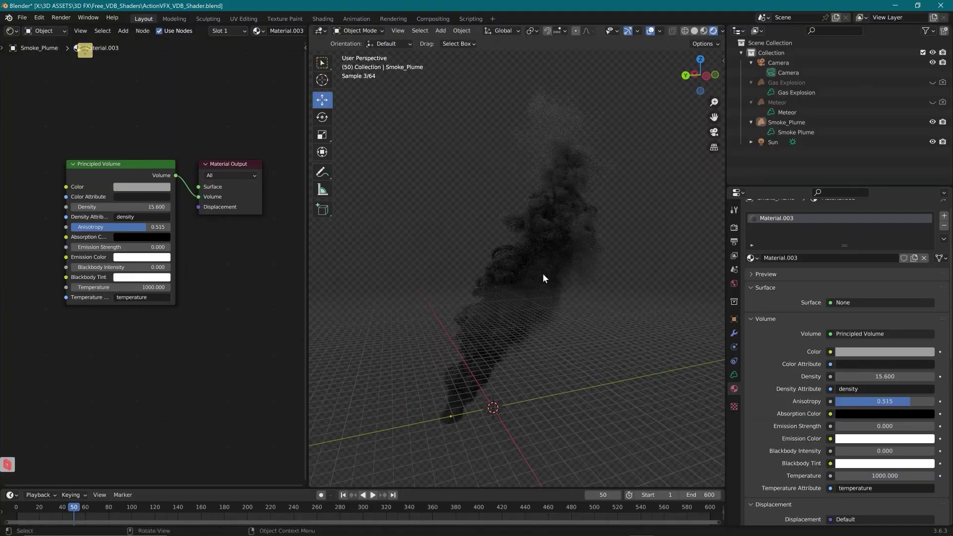
{"action": "middle_click_drag", "start_coordinate": [579, 296], "coordinate": [543, 291]}
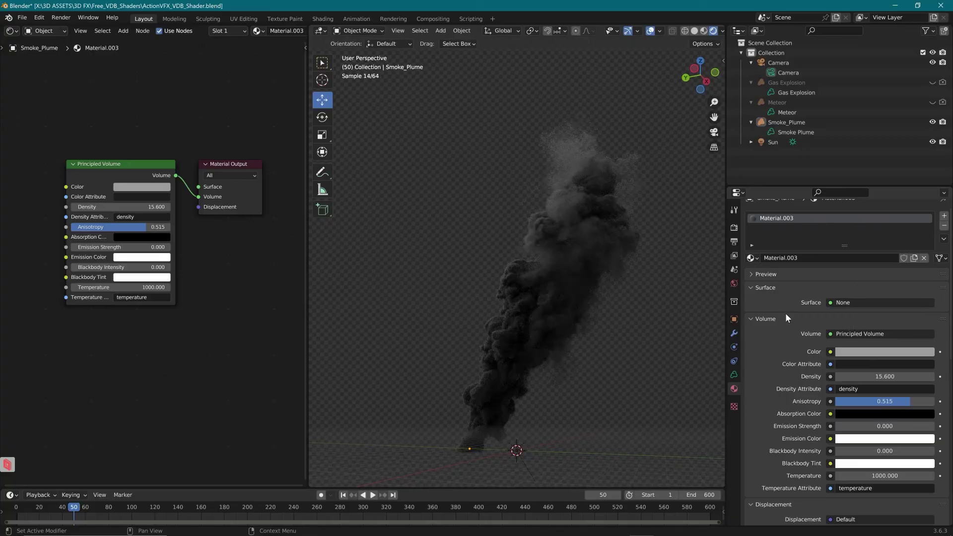
Step: Unhide the Meteor in the viewport
{"action": "left_click", "coordinate": [943, 102]}
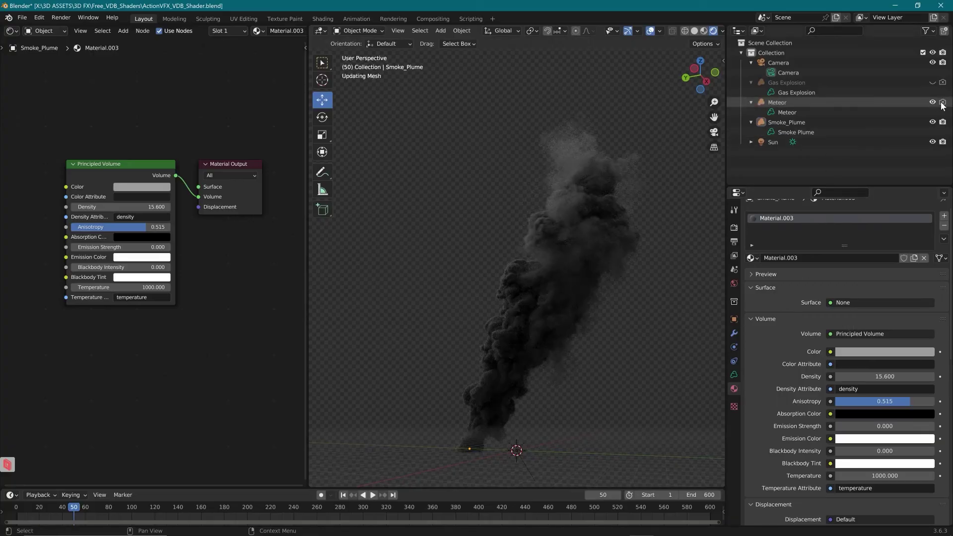